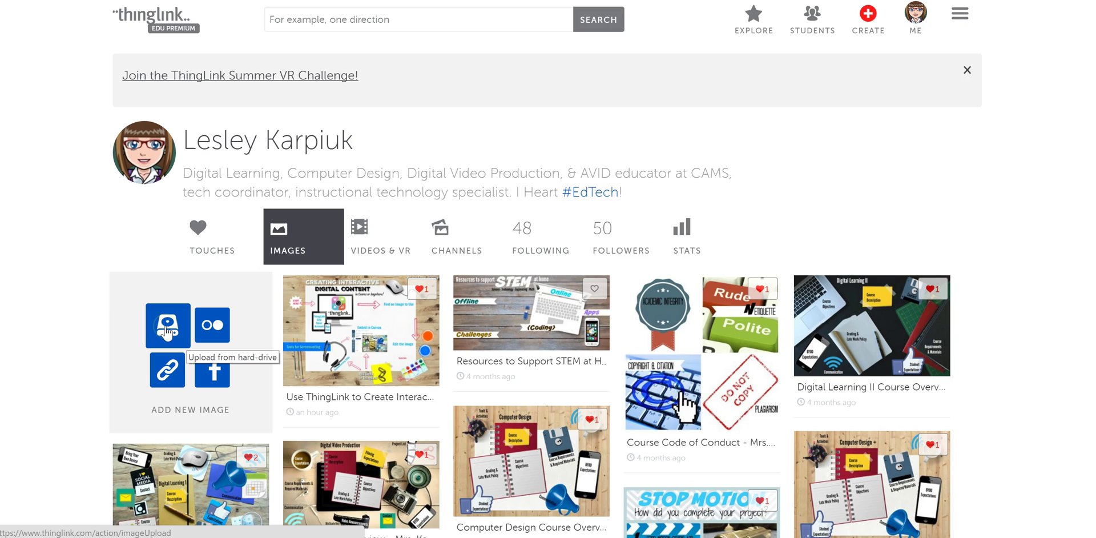
- Upload paint-958689_1280.jpg from the Downloads folder as a new ThingLink image
{"action": "left_click", "coordinate": [166, 330]}
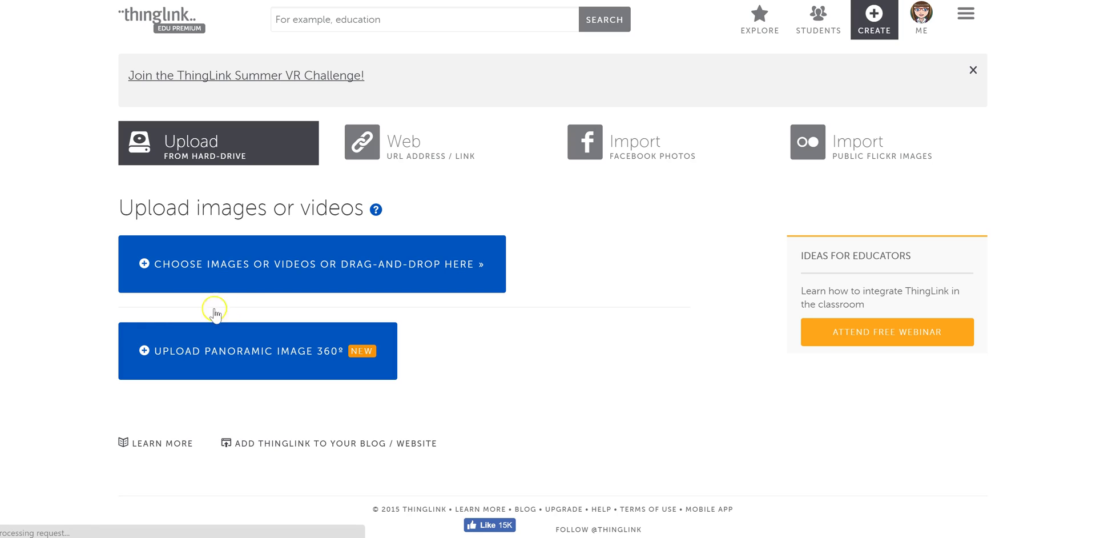
{"action": "left_click", "coordinate": [259, 273]}
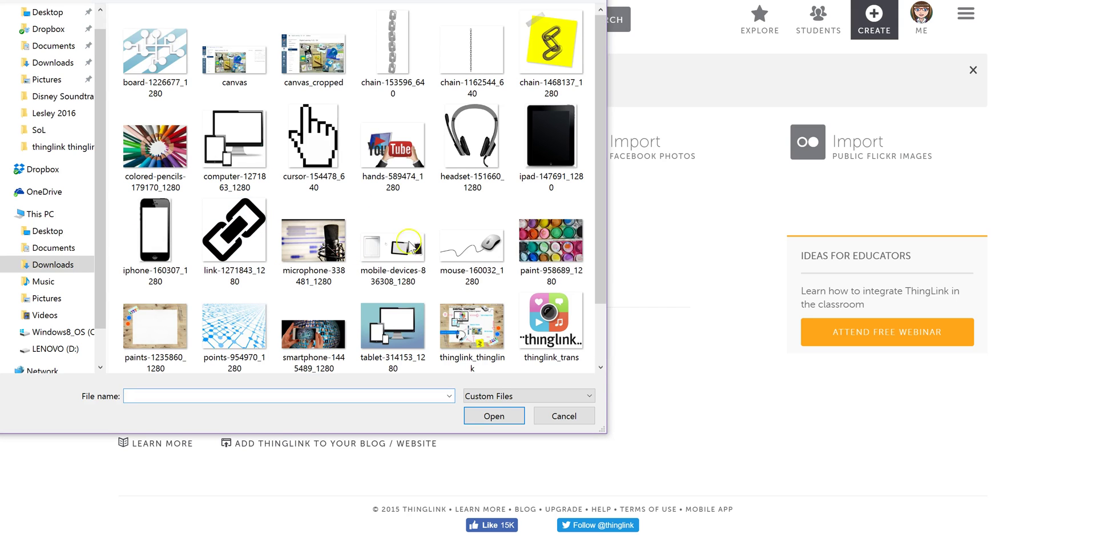
{"action": "left_click", "coordinate": [542, 254]}
{"action": "left_click", "coordinate": [492, 420]}
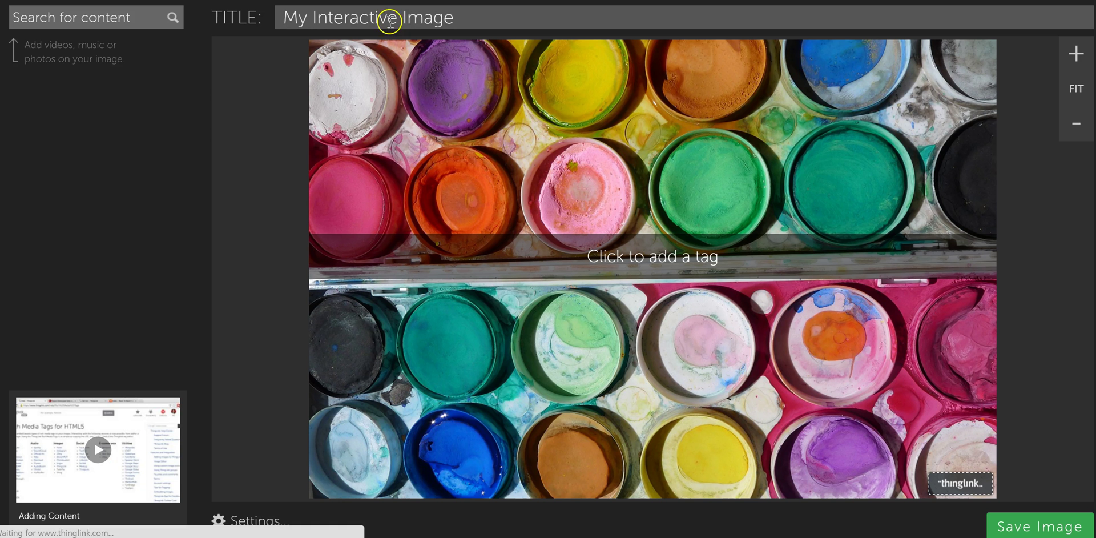
- Replace the image's default title with 'Interactive Demo'
{"action": "left_click_drag", "start_coordinate": [456, 18], "coordinate": [293, 20]}
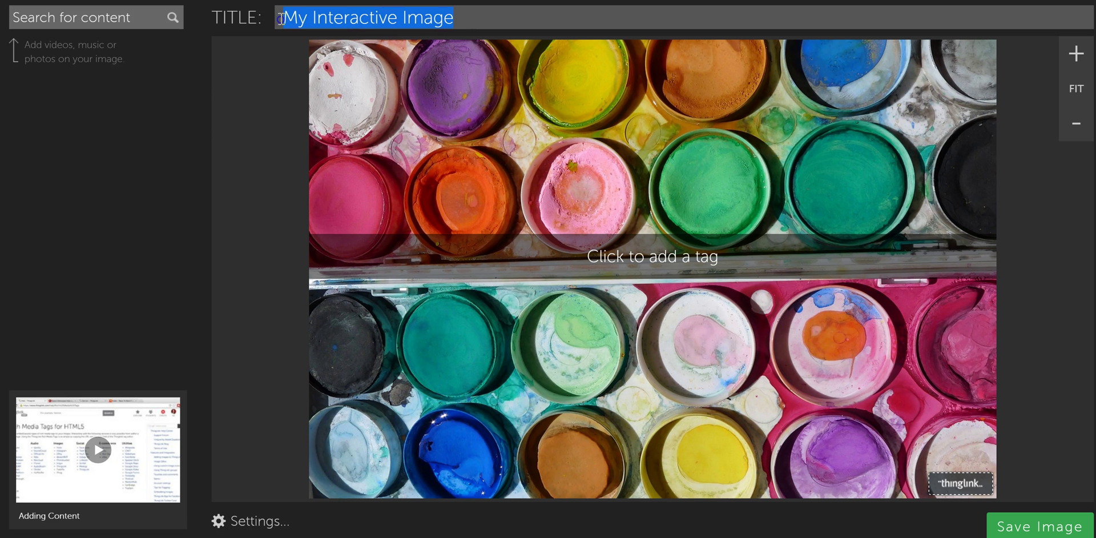
{"action": "type", "text": "Interactive"}
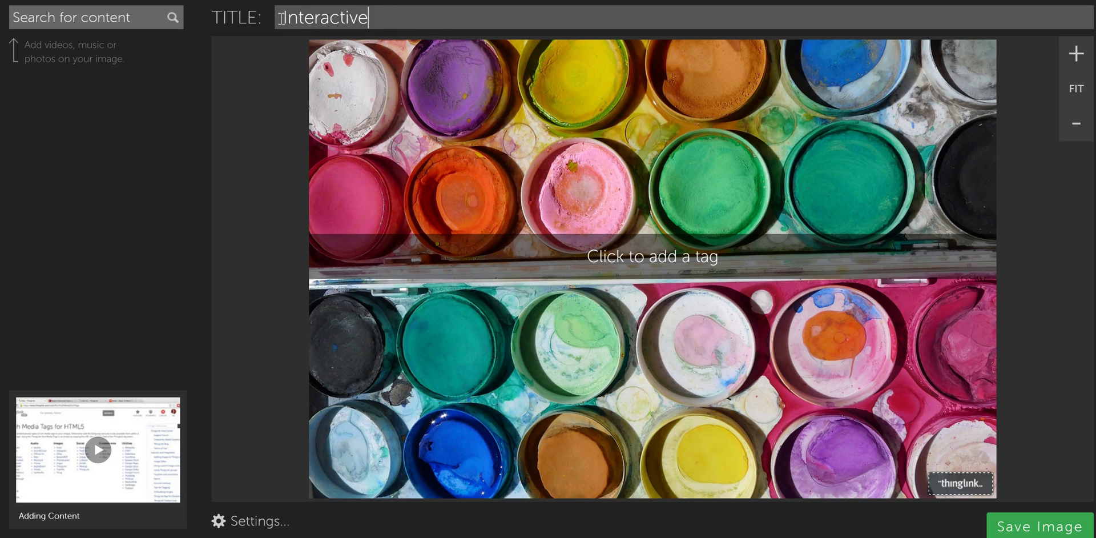
{"action": "type", "text": " Demo"}
- Place a tag on the pink paint pot, keeping the default ring icon, ready for a link
{"action": "left_click", "coordinate": [579, 200]}
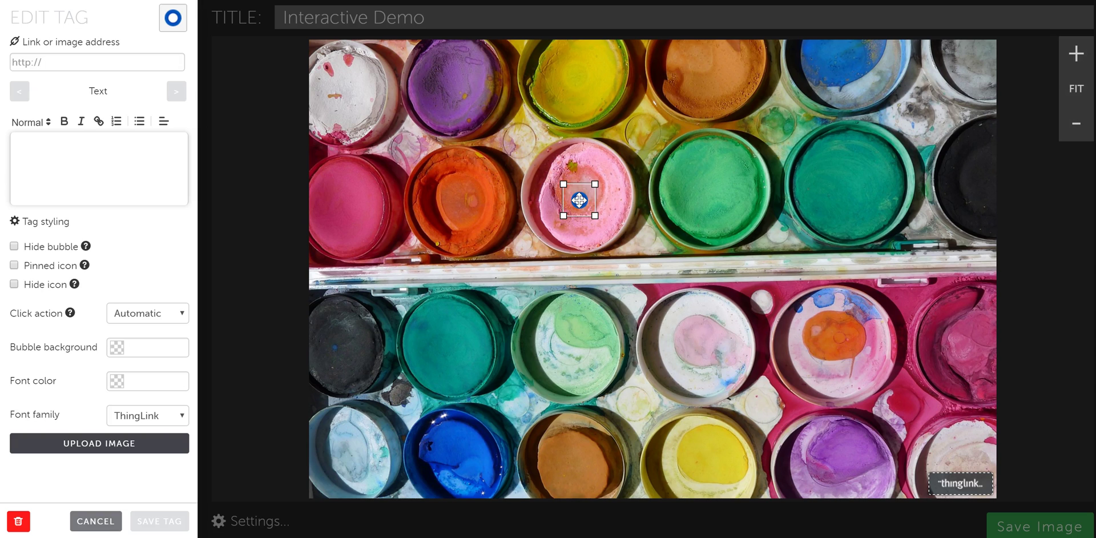
{"action": "left_click", "coordinate": [174, 22]}
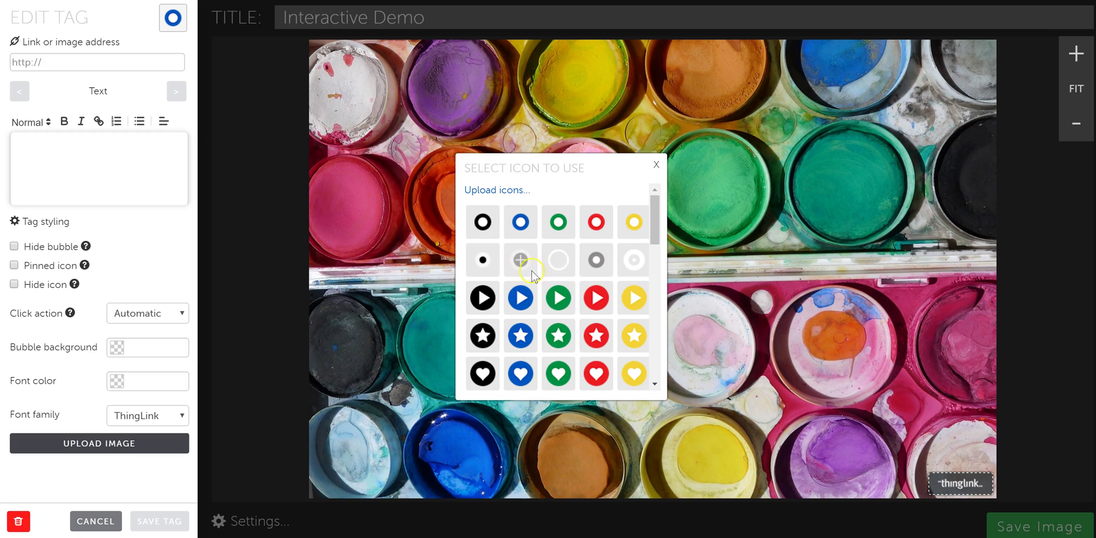
{"action": "left_click", "coordinate": [656, 166]}
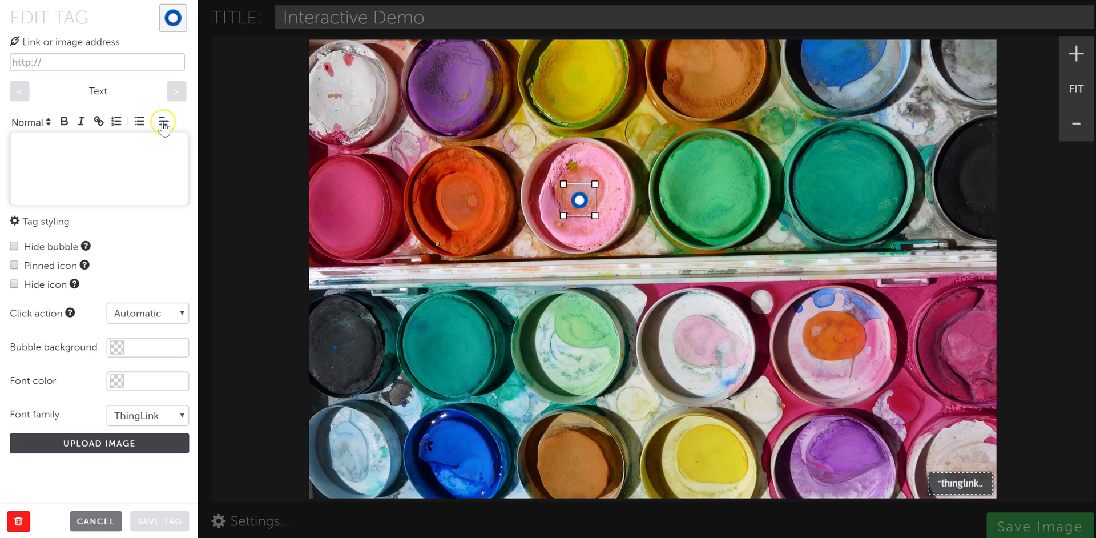
{"action": "left_click", "coordinate": [53, 63]}
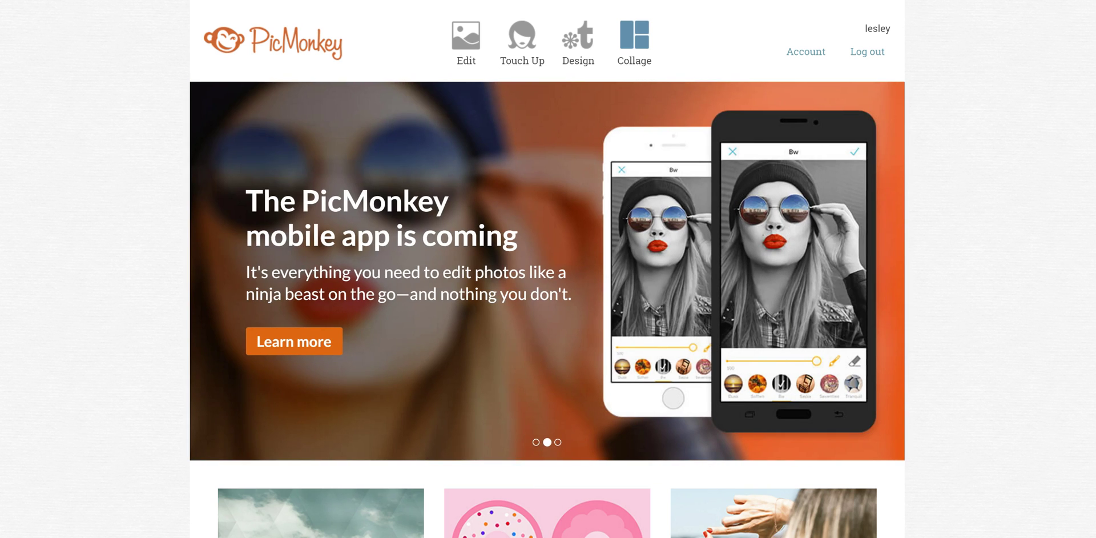
- Copy the PicMonkey home page address from the browser's address bar
{"action": "right_click", "coordinate": [222, 1]}
{"action": "left_click", "coordinate": [258, 17]}
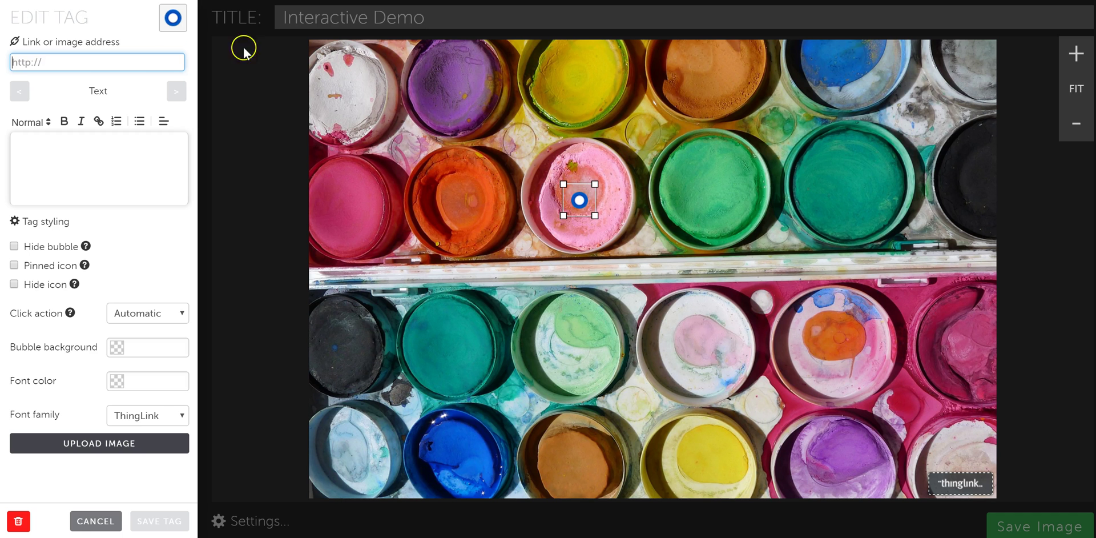
{"action": "right_click", "coordinate": [74, 63]}
{"action": "left_click", "coordinate": [114, 144]}
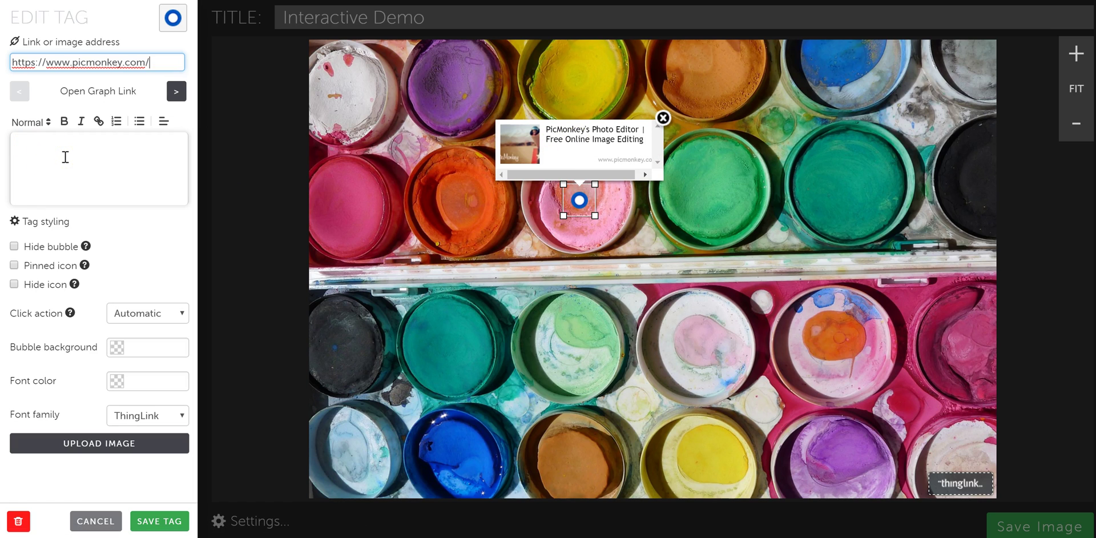
{"action": "left_click", "coordinate": [54, 145]}
{"action": "left_click", "coordinate": [143, 444]}
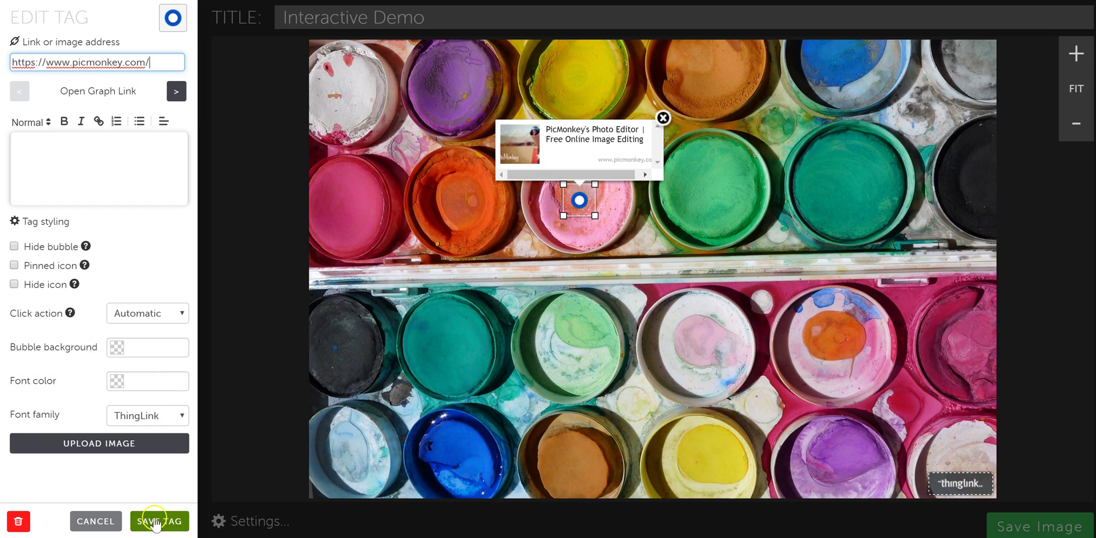
- Save the PicMonkey tag and drop a second tag on the green paint pot
{"action": "left_click", "coordinate": [159, 520]}
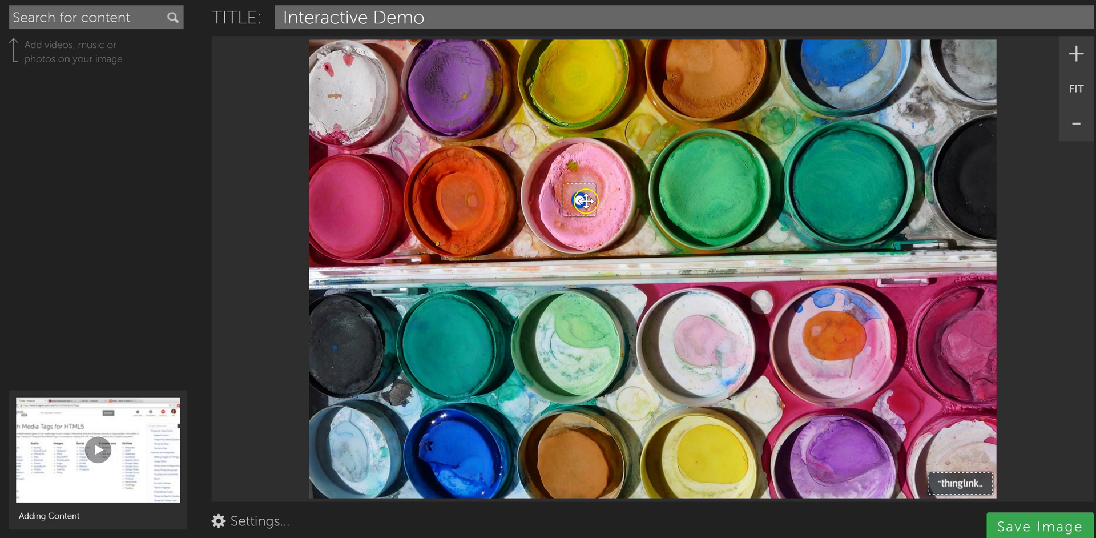
{"action": "left_click", "coordinate": [711, 220]}
{"action": "left_click", "coordinate": [708, 189]}
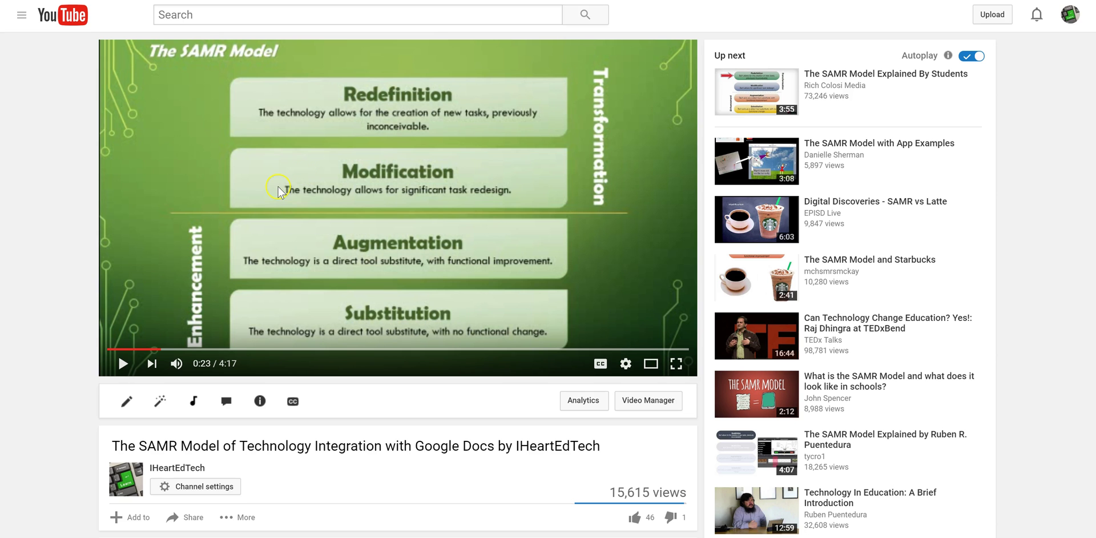
- Copy the SAMR Model video's short youtu.be share link, then switch back to ThingLink
{"action": "scroll", "coordinate": [49, 291], "scroll_direction": "down", "scroll_amount": 3}
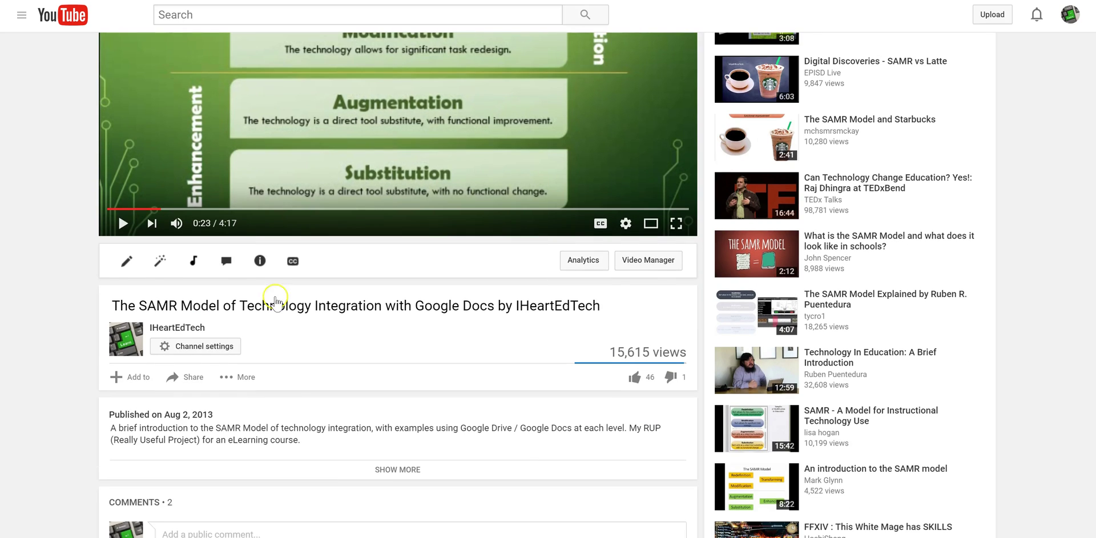
{"action": "left_click", "coordinate": [186, 379]}
{"action": "scroll", "coordinate": [186, 382], "scroll_direction": "down", "scroll_amount": 1}
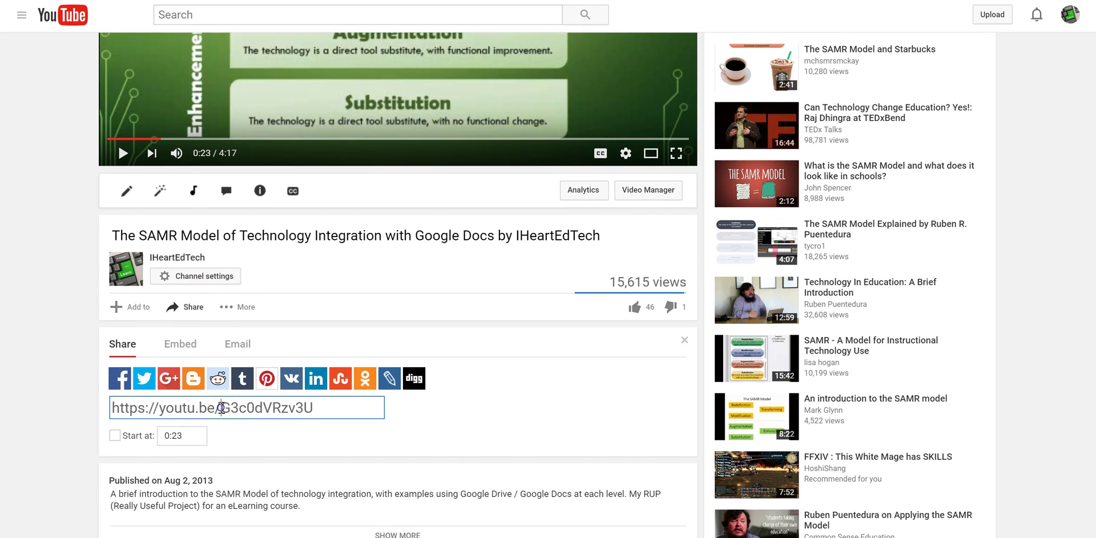
{"action": "left_click", "coordinate": [221, 407]}
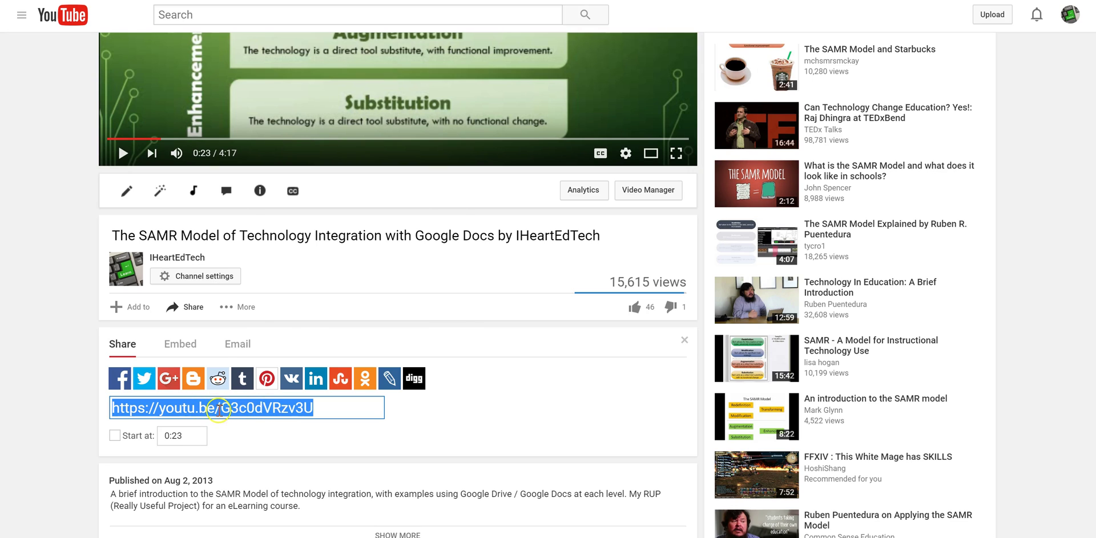
{"action": "right_click", "coordinate": [219, 408]}
{"action": "left_click", "coordinate": [249, 208]}
{"action": "key", "text": "ctrl+Tab"}
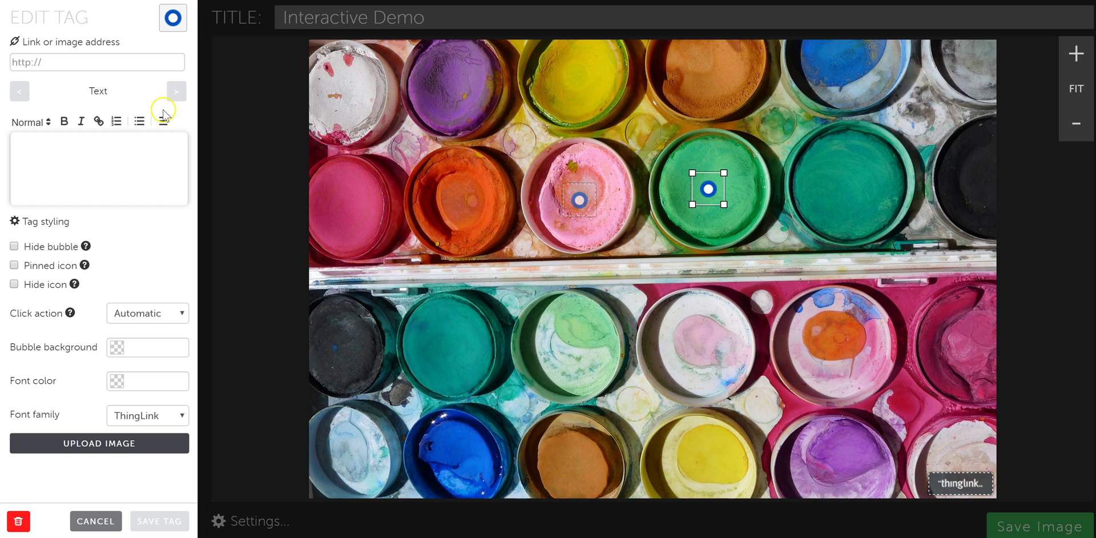
{"action": "left_click", "coordinate": [51, 62]}
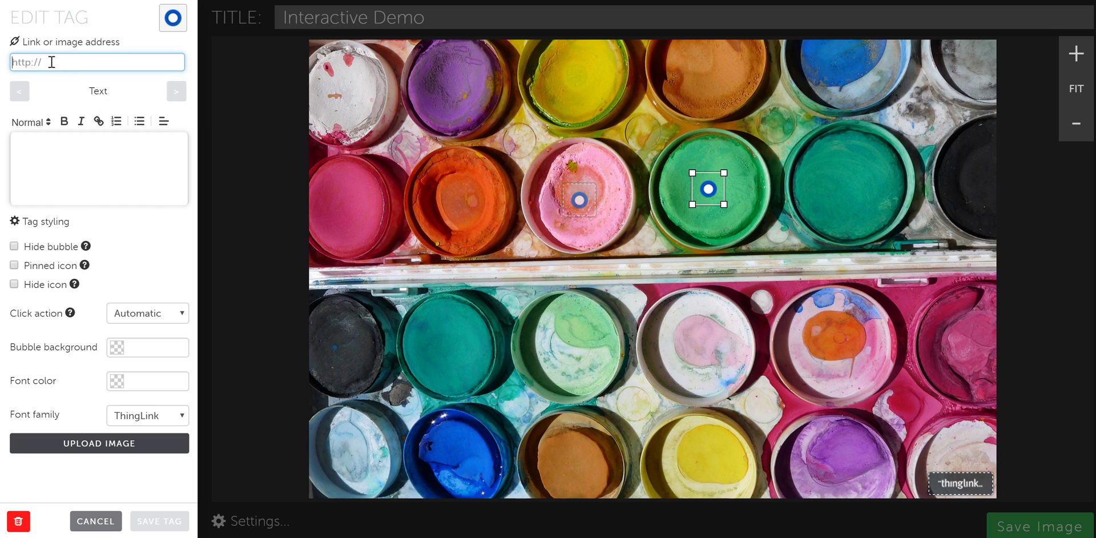
{"action": "right_click", "coordinate": [51, 62]}
{"action": "left_click", "coordinate": [90, 144]}
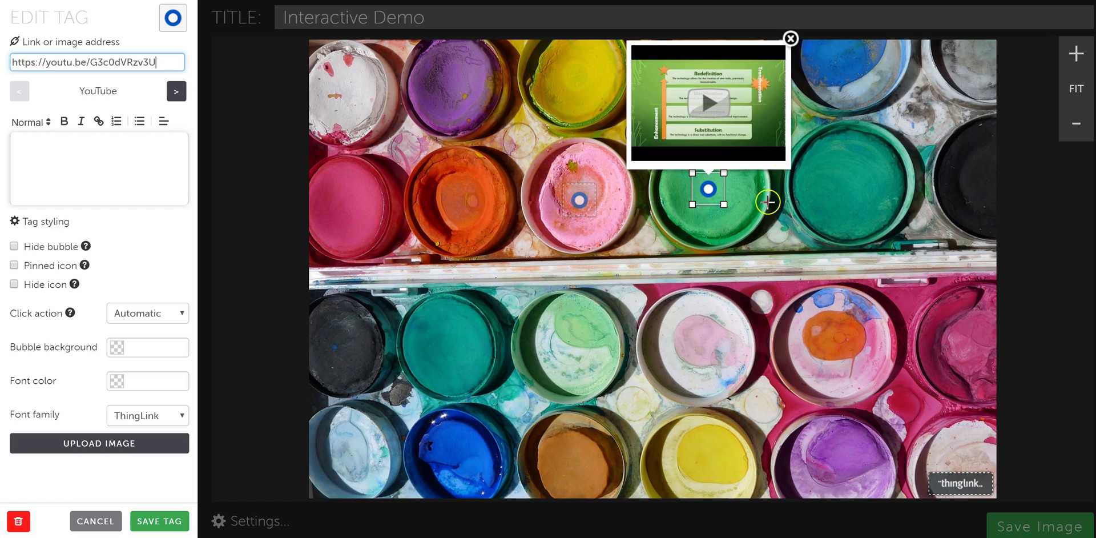
{"action": "left_click", "coordinate": [709, 107]}
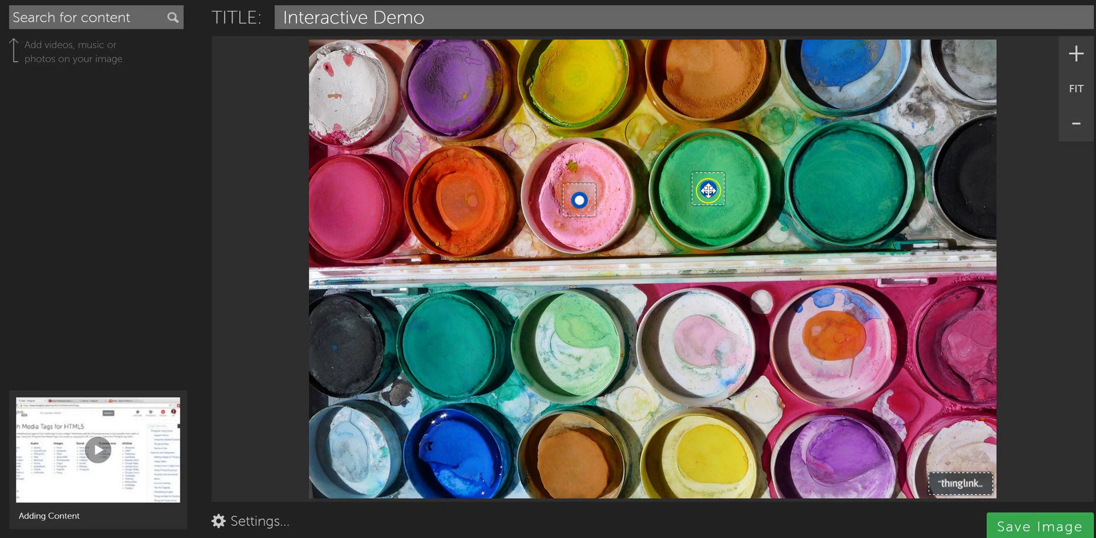
- Save the green tag, reopen it to play its YouTube preview, then close the preview
{"action": "left_click", "coordinate": [706, 187]}
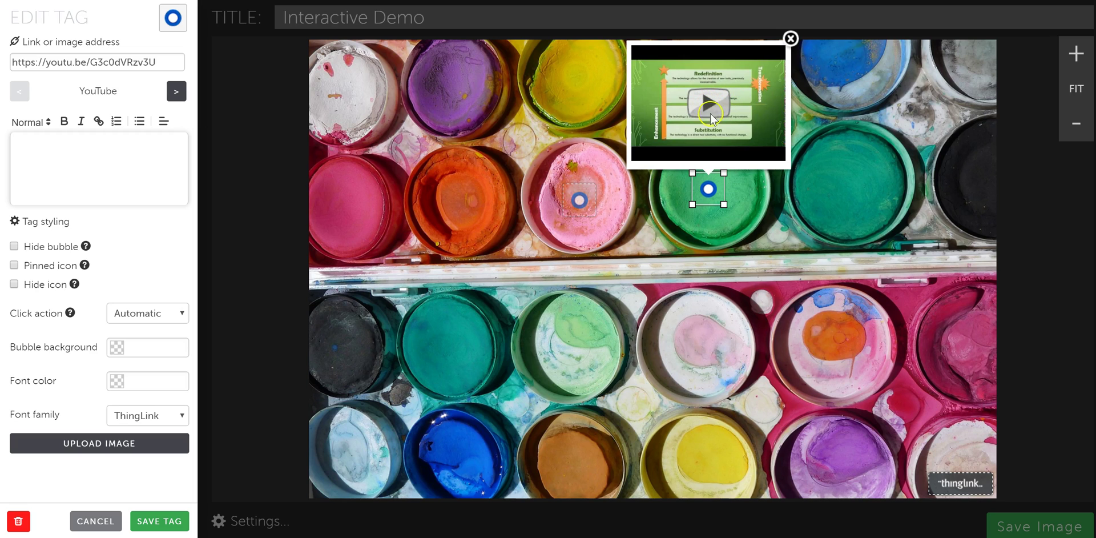
{"action": "left_click", "coordinate": [151, 521]}
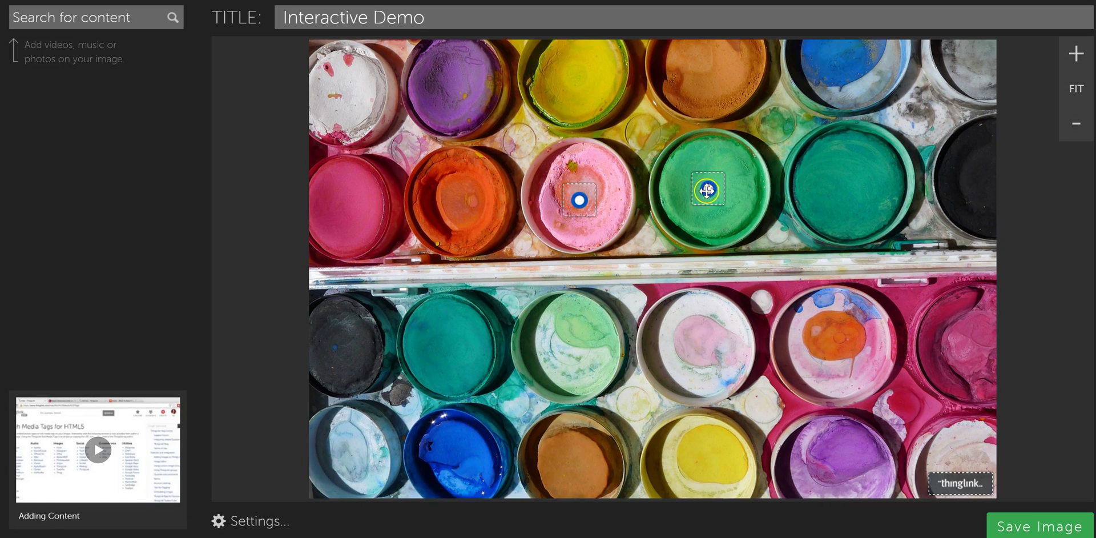
{"action": "left_click", "coordinate": [708, 190]}
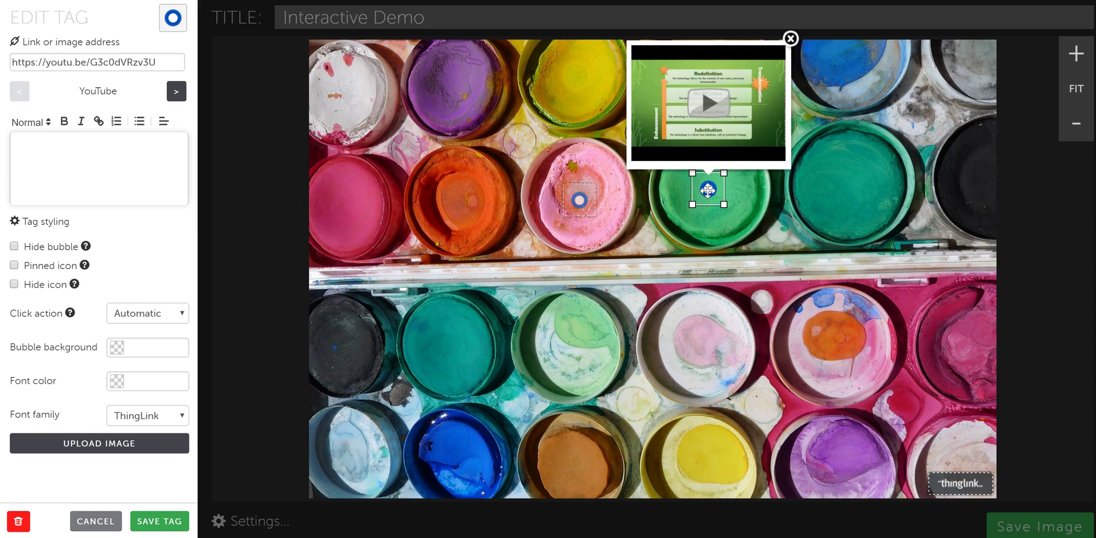
{"action": "left_click", "coordinate": [711, 106]}
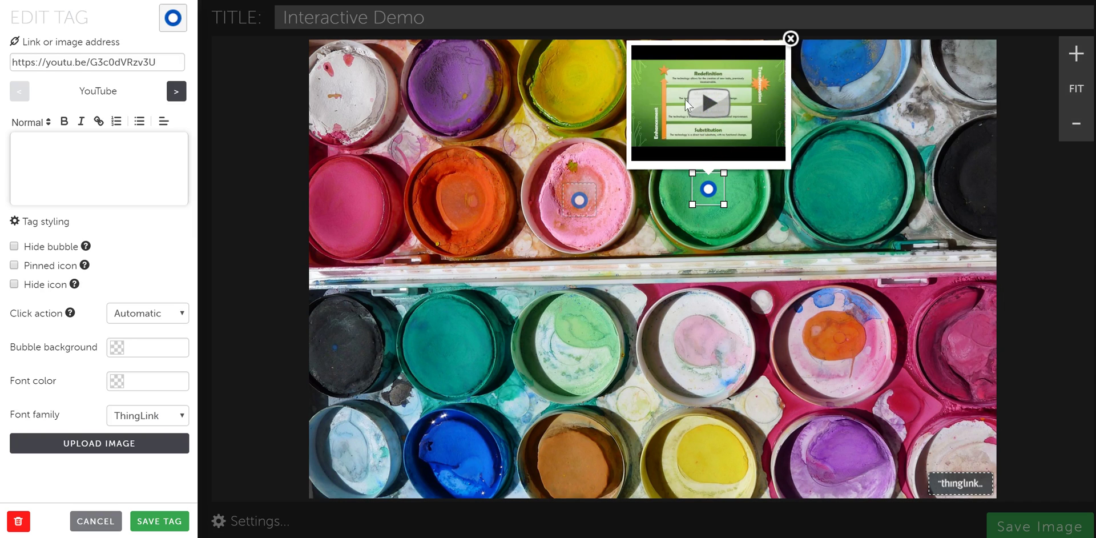
{"action": "left_click", "coordinate": [730, 99]}
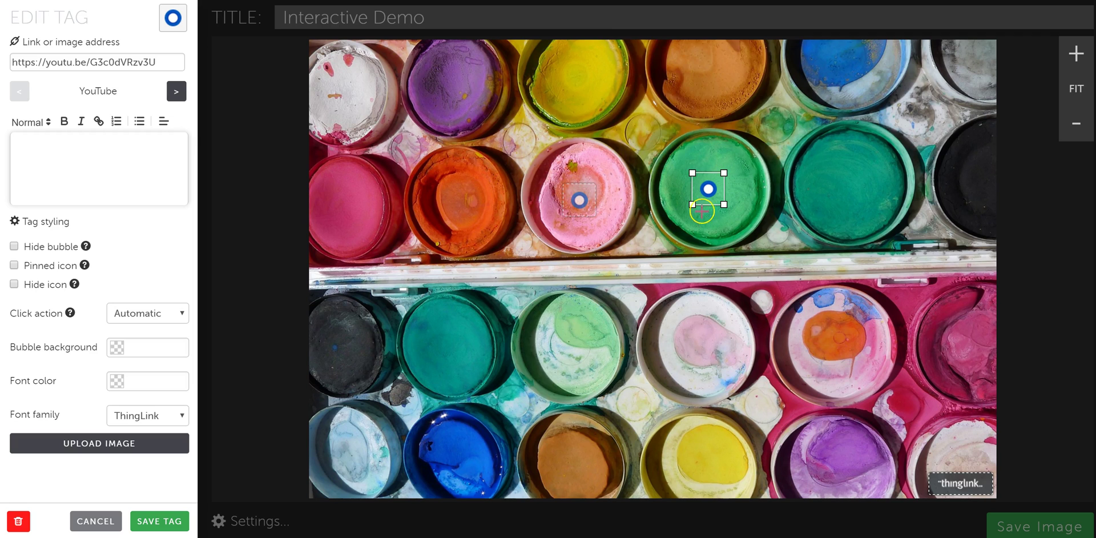
{"action": "left_click", "coordinate": [711, 199]}
- Save the green pot's tag and drop a new unlinked tag on the teal pot
{"action": "left_click", "coordinate": [844, 187]}
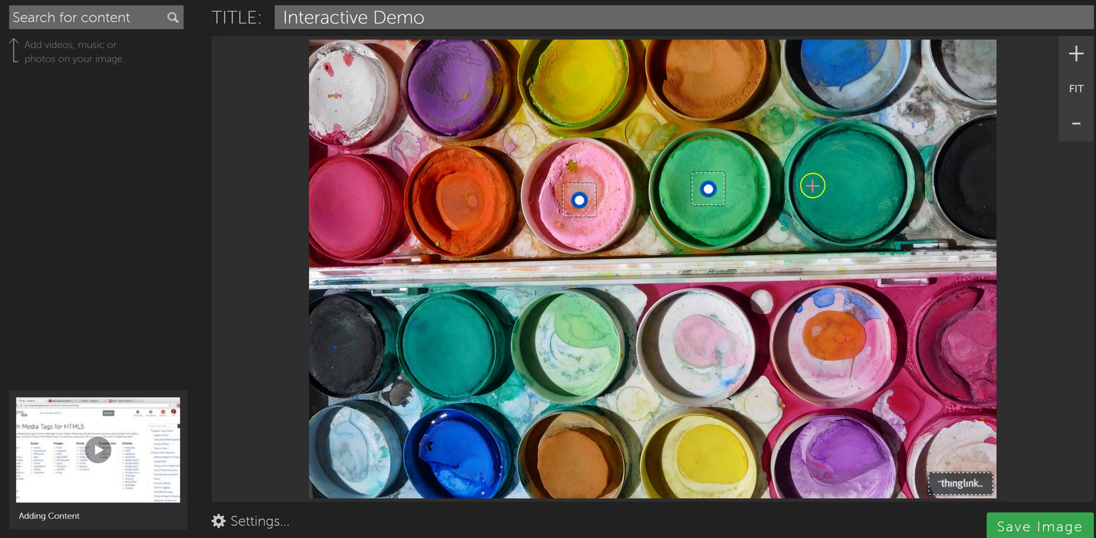
{"action": "left_click", "coordinate": [845, 187]}
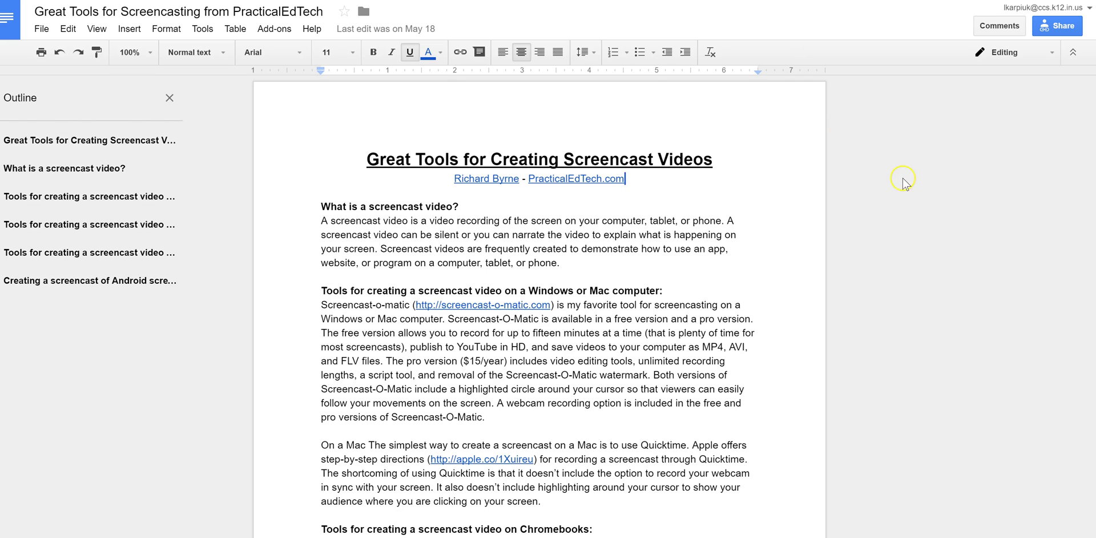
- Open the Share with others dialog for the screencasting Google Doc
{"action": "left_click", "coordinate": [1034, 136]}
- In advanced sharing, set link access to On - Anyone with the link and save
{"action": "left_click", "coordinate": [1053, 28]}
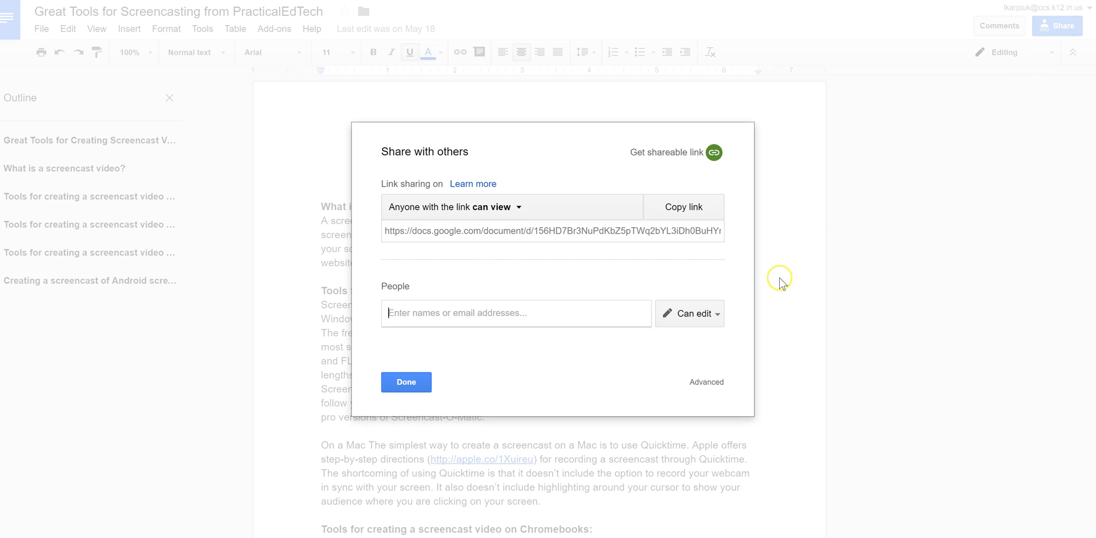
{"action": "left_click", "coordinate": [701, 381]}
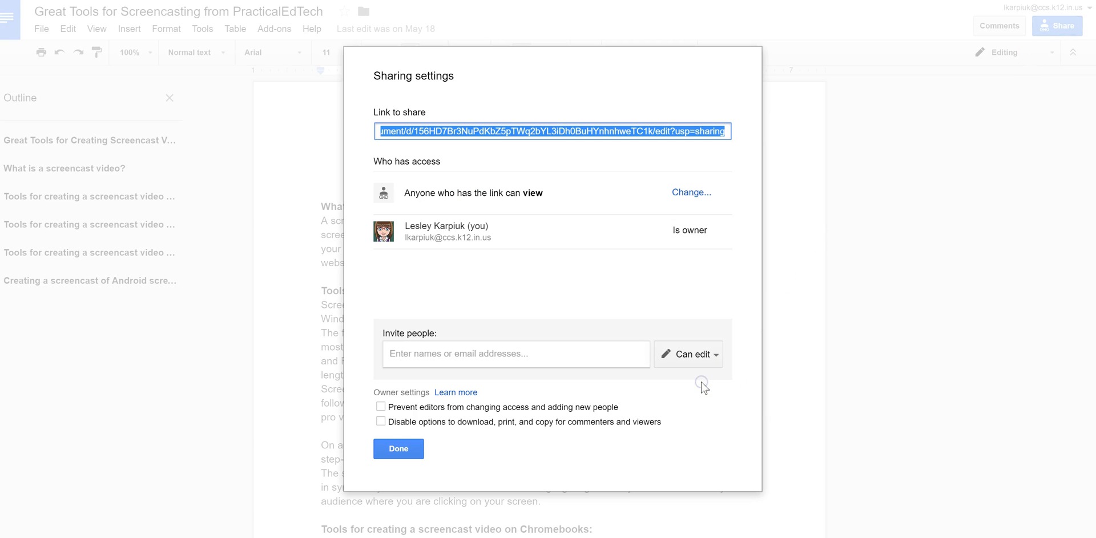
{"action": "left_click", "coordinate": [689, 194]}
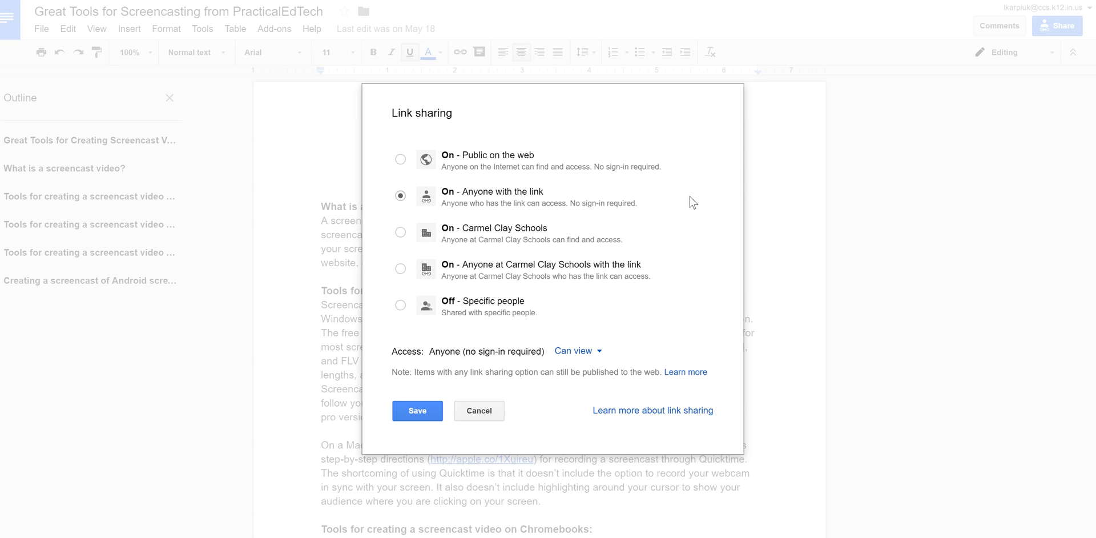
{"action": "left_click", "coordinate": [678, 204]}
{"action": "left_click", "coordinate": [504, 196]}
{"action": "left_click", "coordinate": [423, 410]}
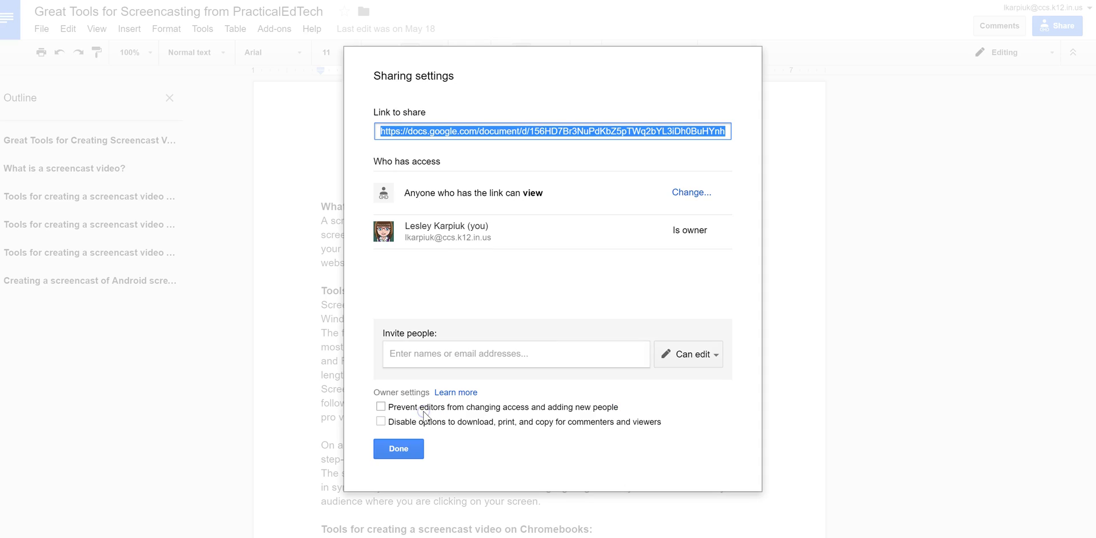
- Copy the document's share link and close the sharing settings
{"action": "right_click", "coordinate": [517, 130]}
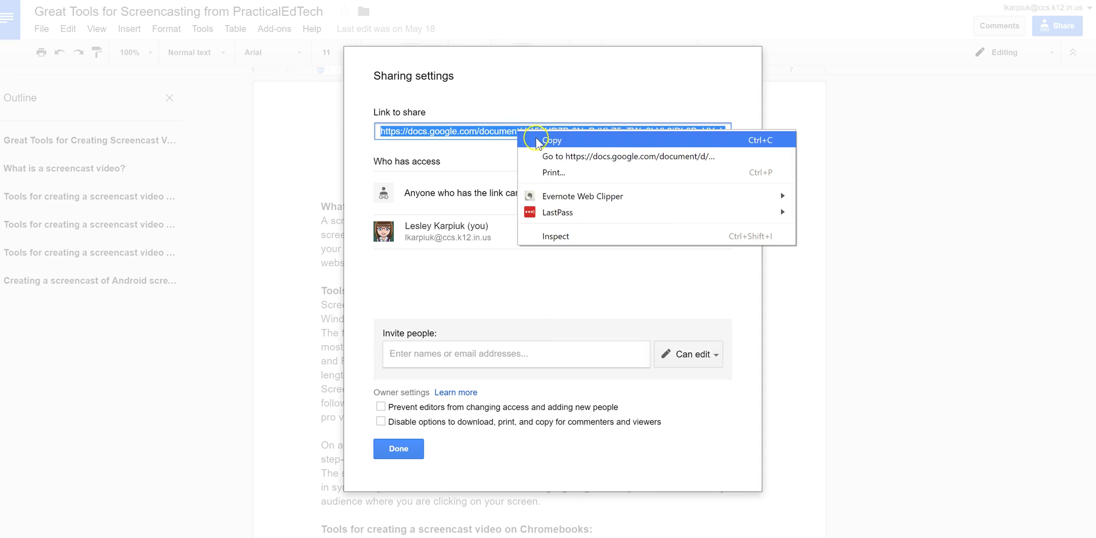
{"action": "left_click", "coordinate": [536, 140]}
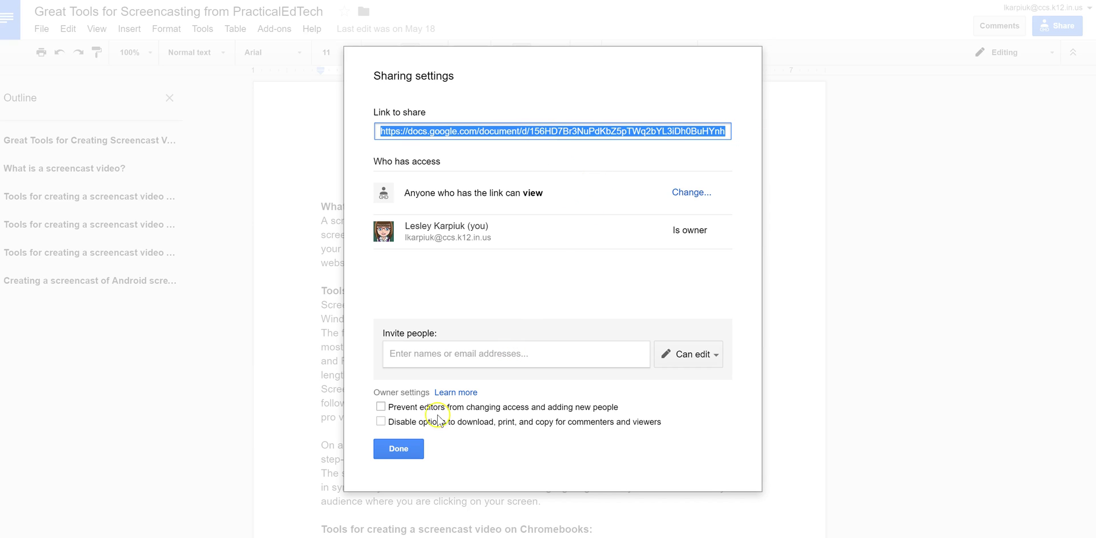
{"action": "left_click", "coordinate": [394, 449]}
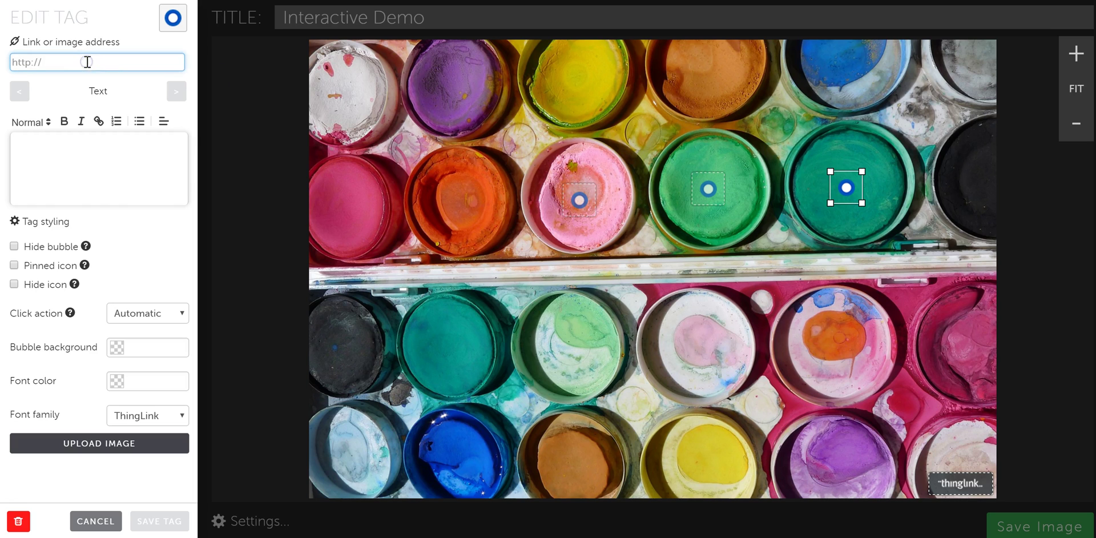
- Paste the Google Doc link into the teal pot tag's link field and save the tag
{"action": "right_click", "coordinate": [87, 62]}
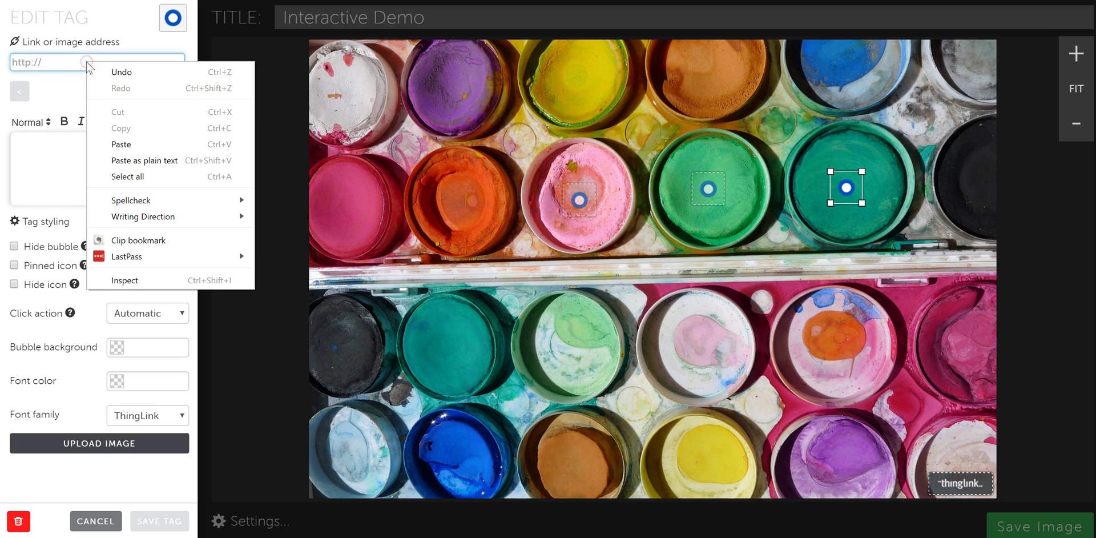
{"action": "left_click", "coordinate": [126, 144]}
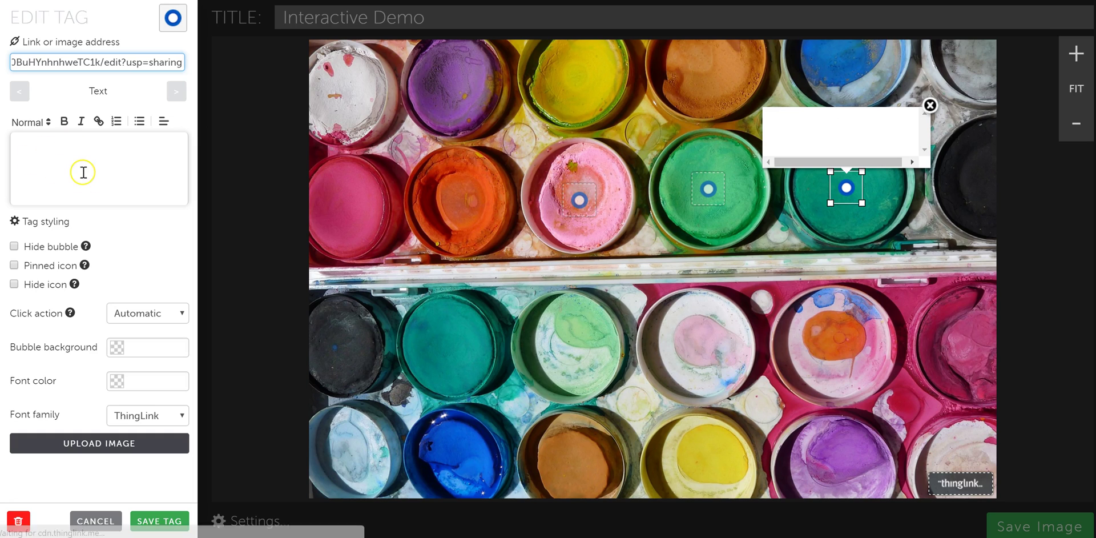
{"action": "left_click", "coordinate": [160, 523]}
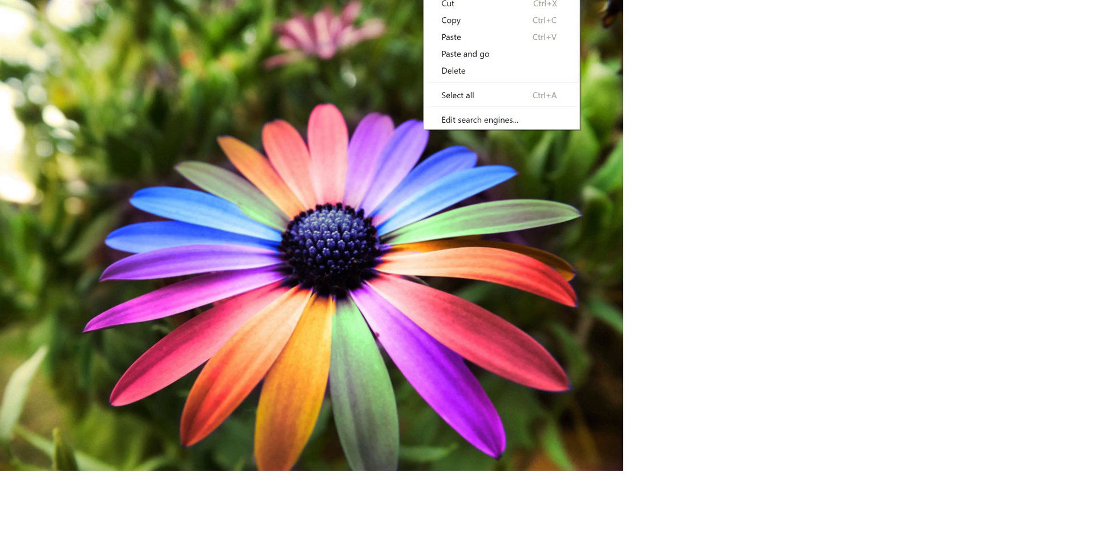
- Add a tag on the pale green pot linking to the Rainbow-Flower.jpg image and save it
{"action": "left_click", "coordinate": [459, 19]}
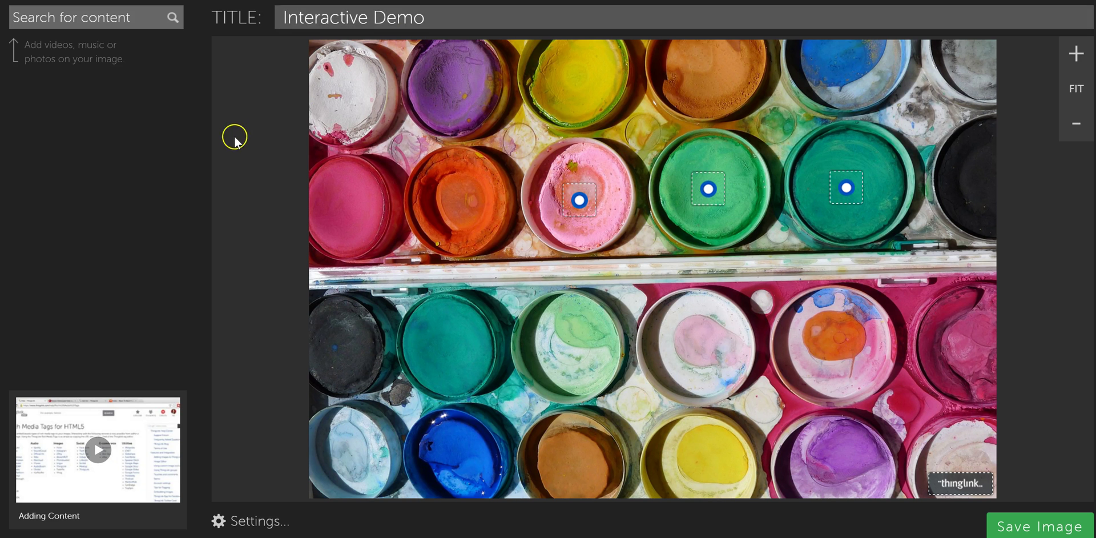
{"action": "left_click", "coordinate": [561, 341]}
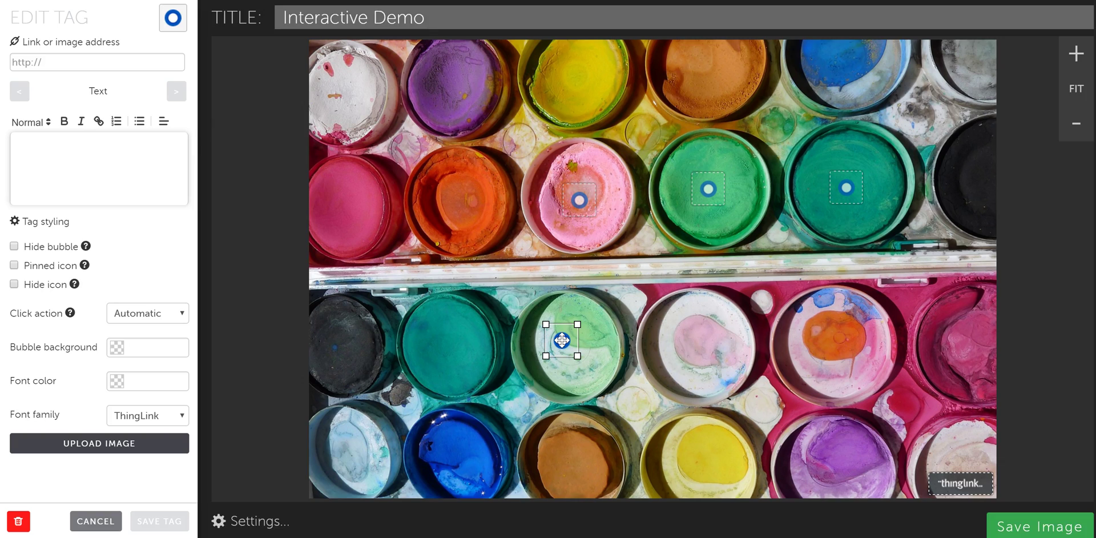
{"action": "left_click", "coordinate": [51, 62]}
{"action": "right_click", "coordinate": [51, 62]}
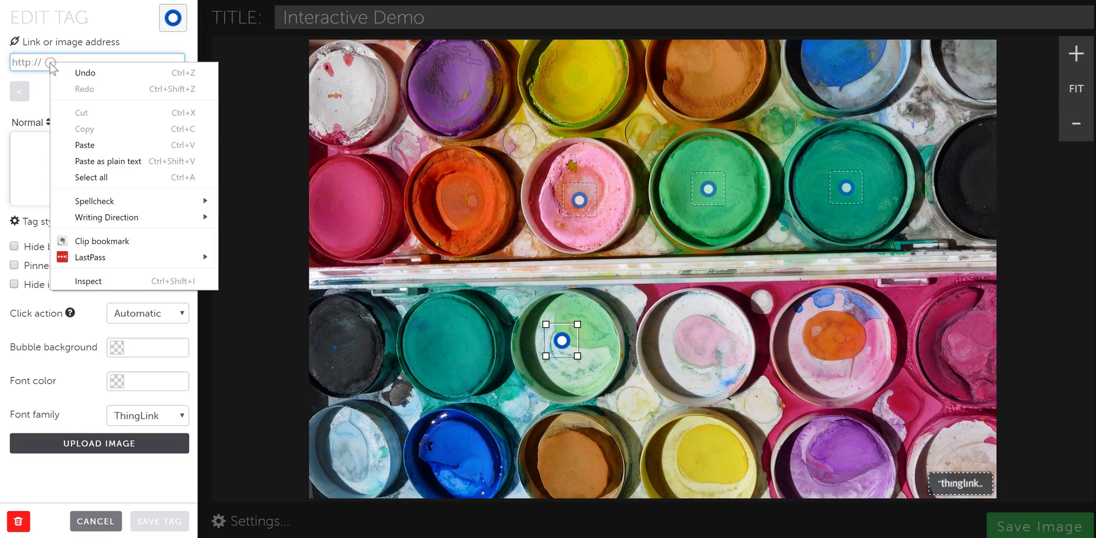
{"action": "left_click", "coordinate": [88, 142]}
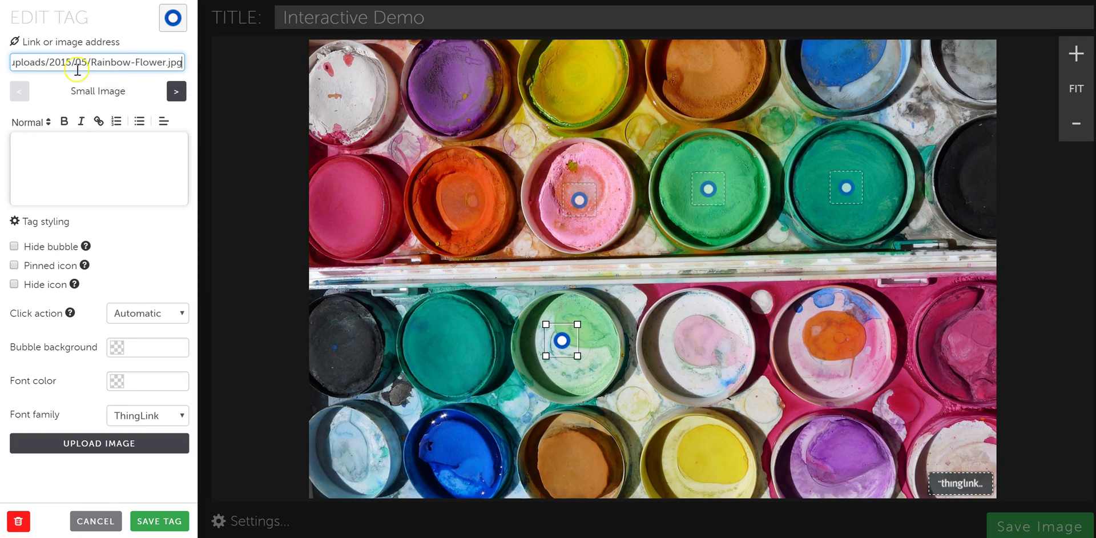
{"action": "left_click", "coordinate": [159, 521]}
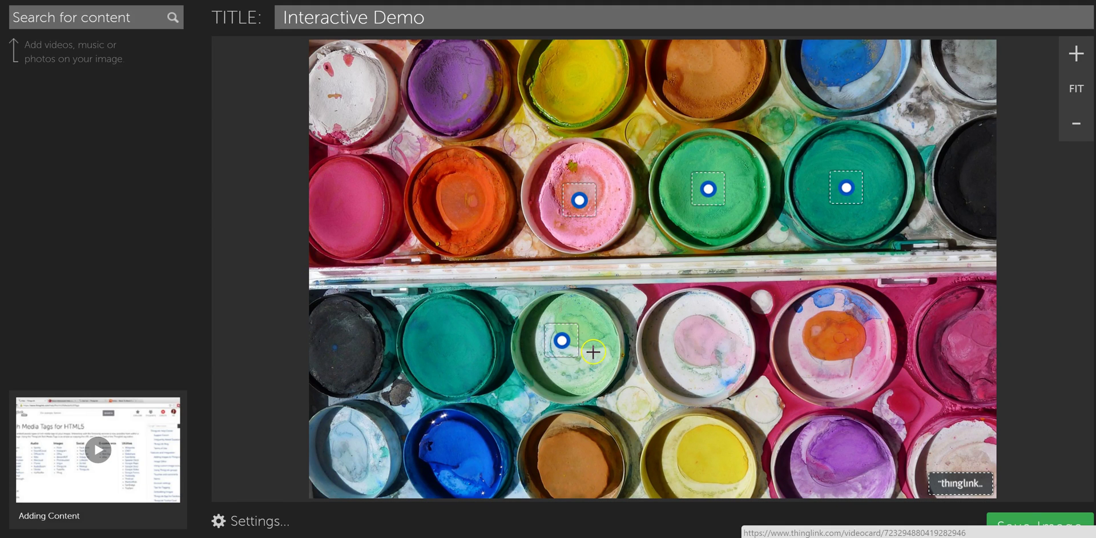
{"action": "left_click", "coordinate": [564, 339]}
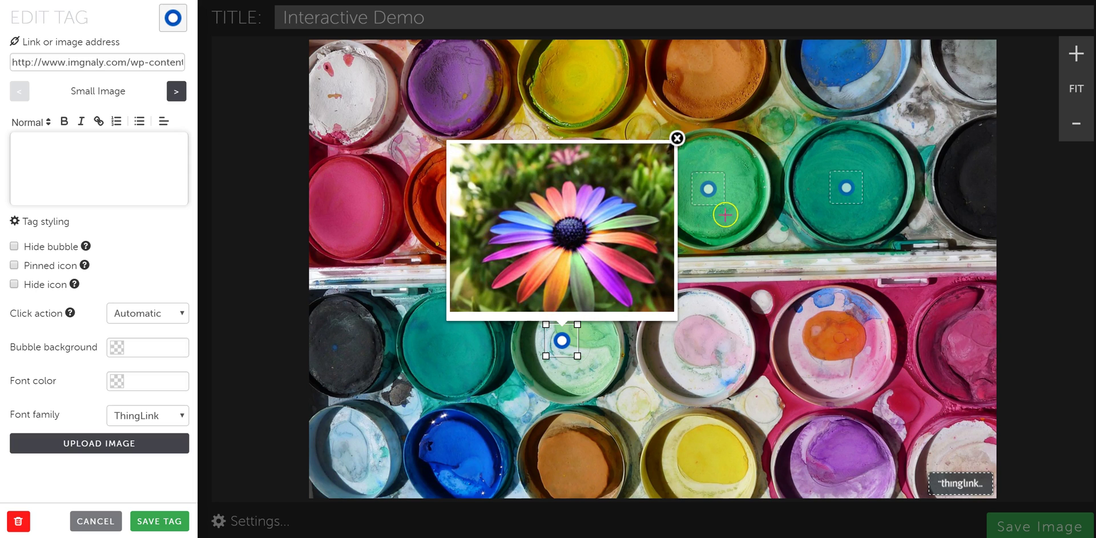
{"action": "left_click", "coordinate": [708, 192]}
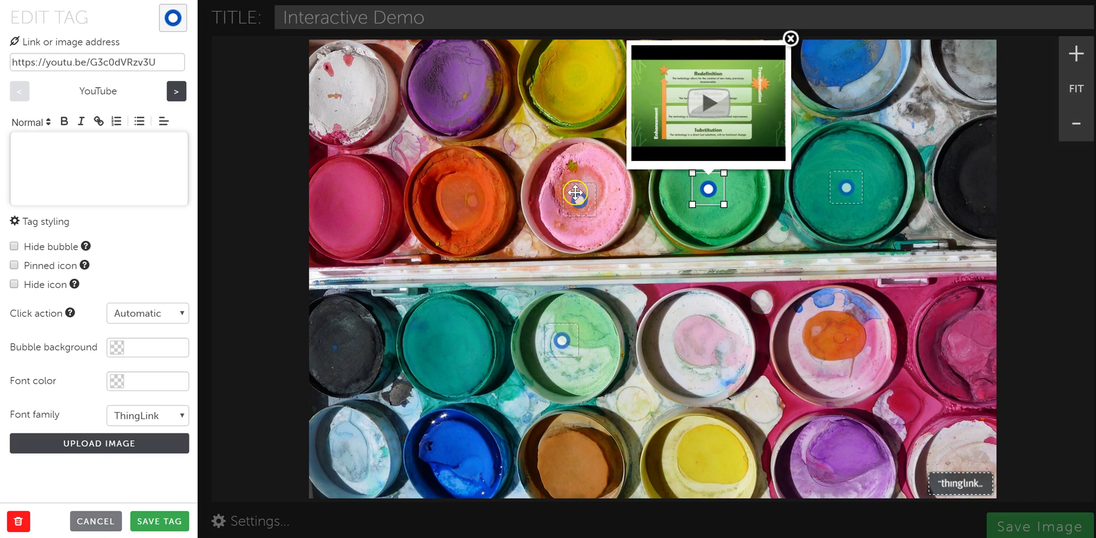
{"action": "left_click", "coordinate": [579, 200]}
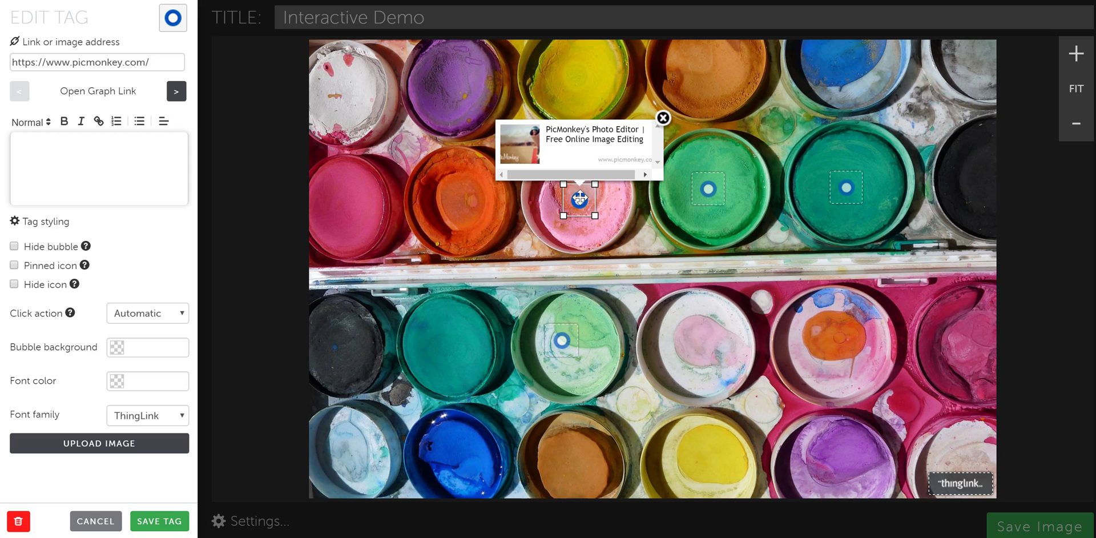
{"action": "left_click", "coordinate": [846, 191]}
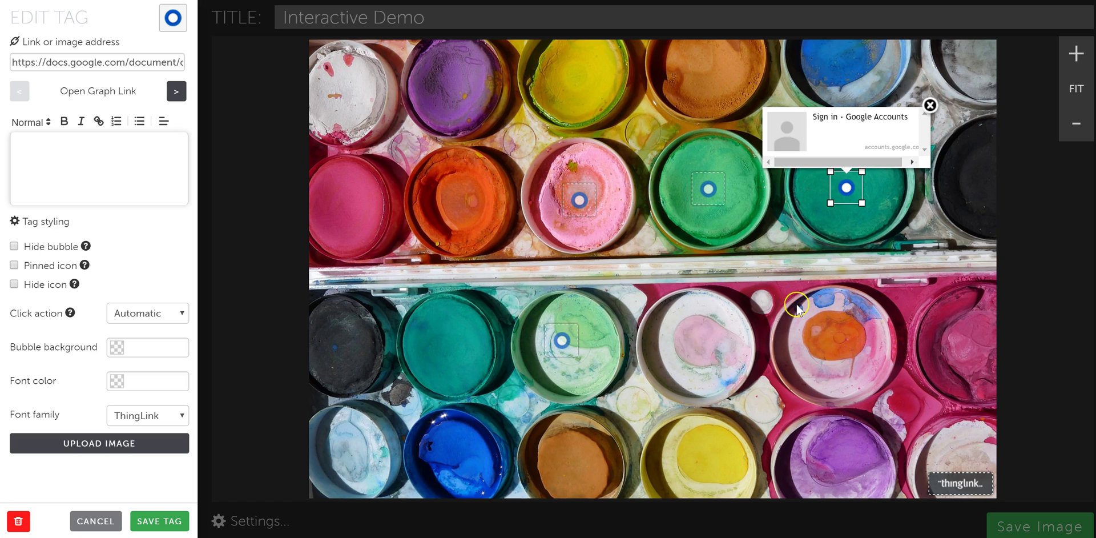
- Change the flower image tag's icon to a red ring
{"action": "left_click", "coordinate": [580, 200]}
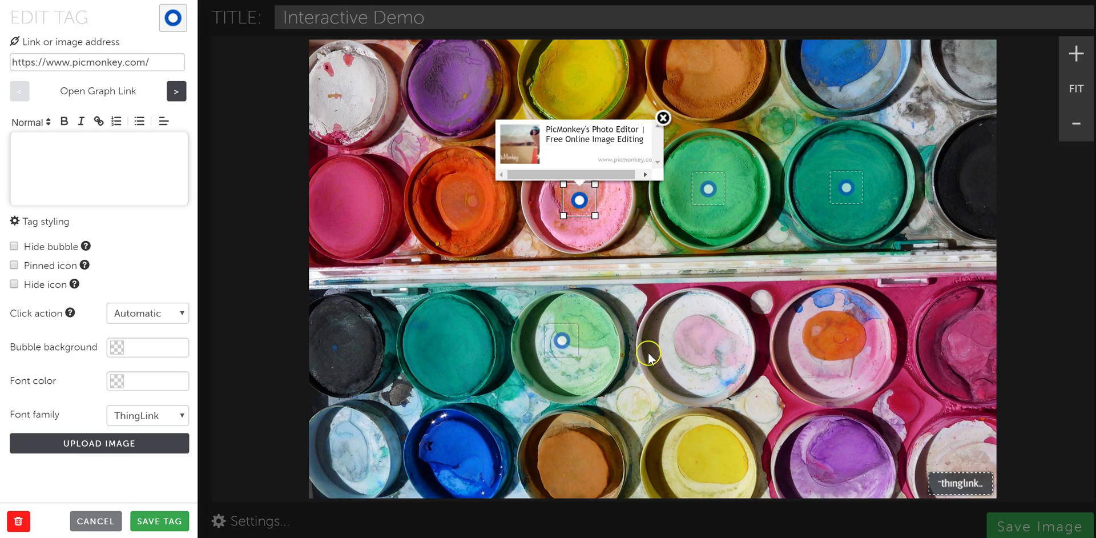
{"action": "left_click", "coordinate": [560, 343]}
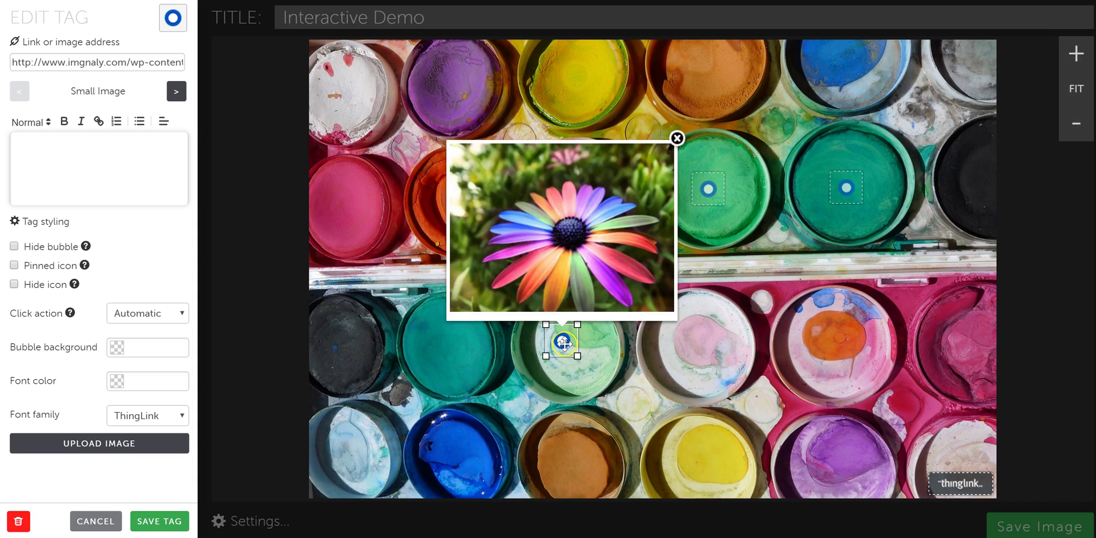
{"action": "left_click", "coordinate": [178, 18]}
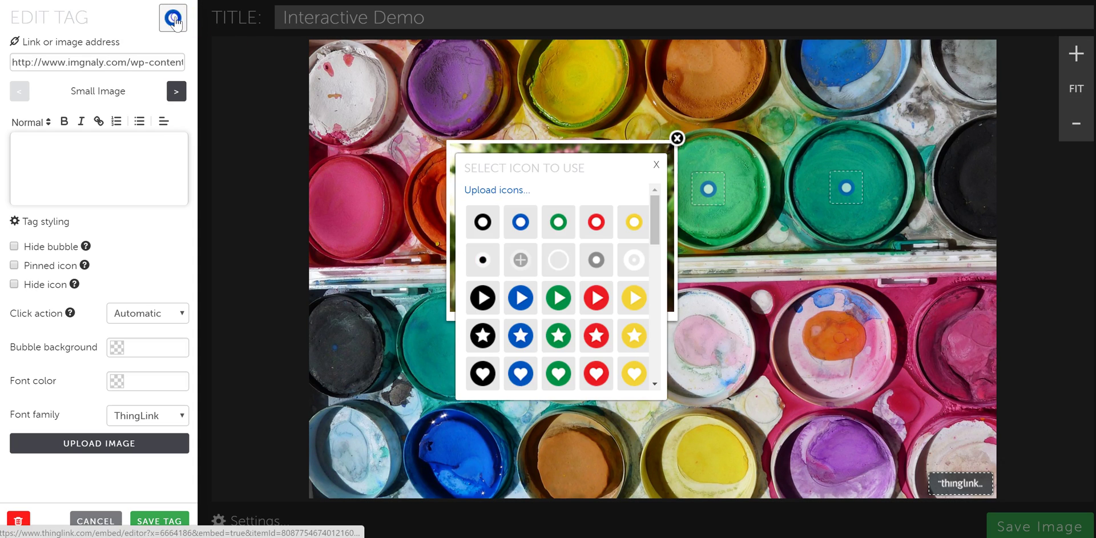
{"action": "left_click", "coordinate": [594, 226]}
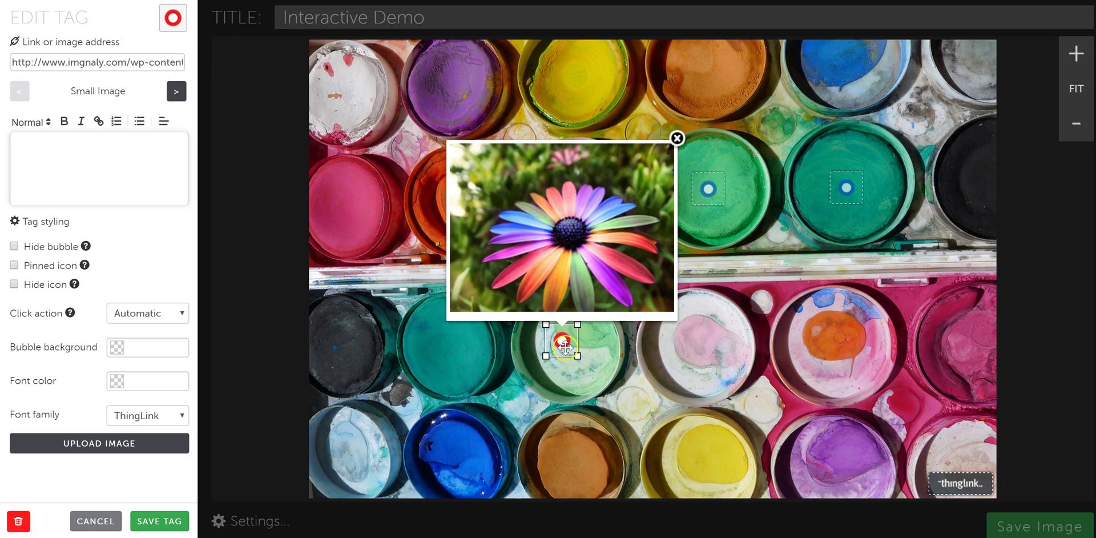
- Give the YouTube video tag a red play icon and save it
{"action": "left_click", "coordinate": [707, 188]}
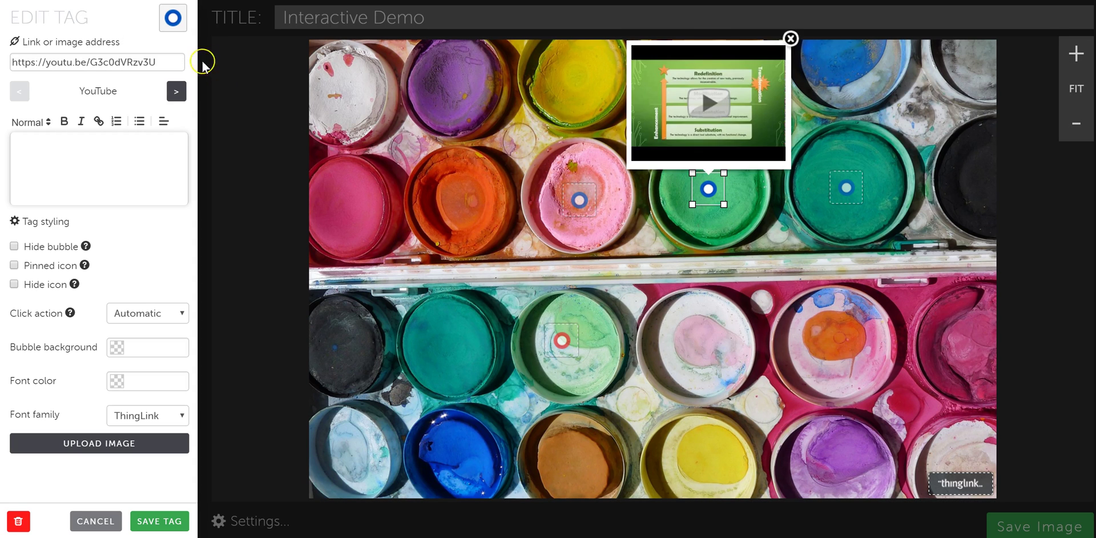
{"action": "left_click", "coordinate": [179, 26]}
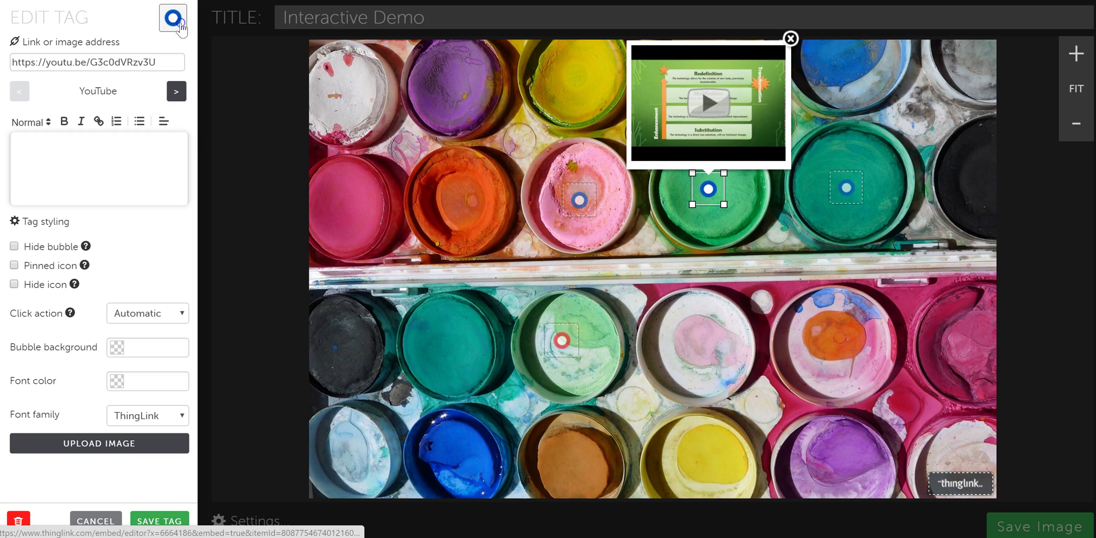
{"action": "left_click", "coordinate": [597, 297]}
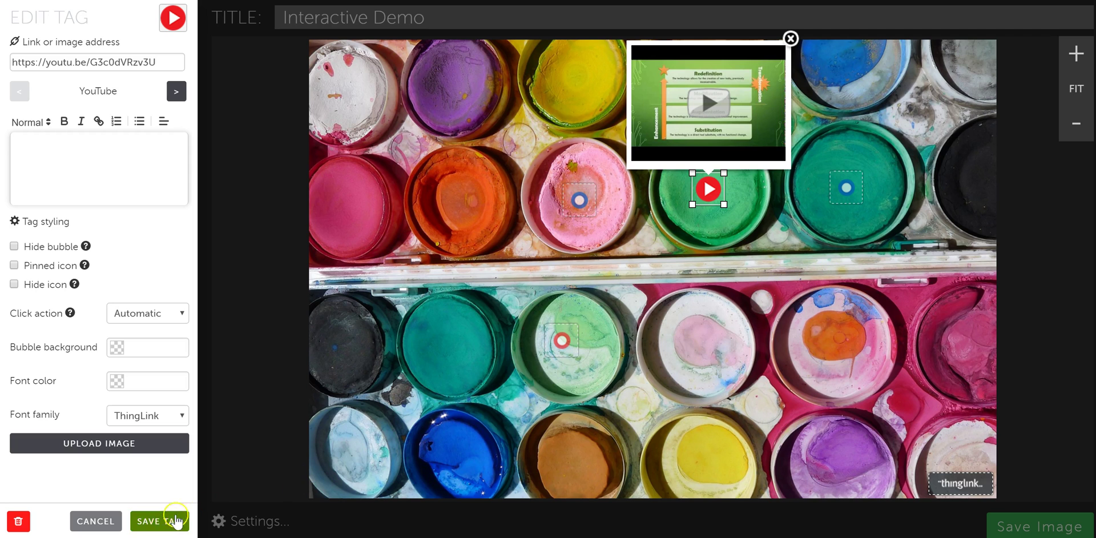
{"action": "left_click", "coordinate": [167, 520]}
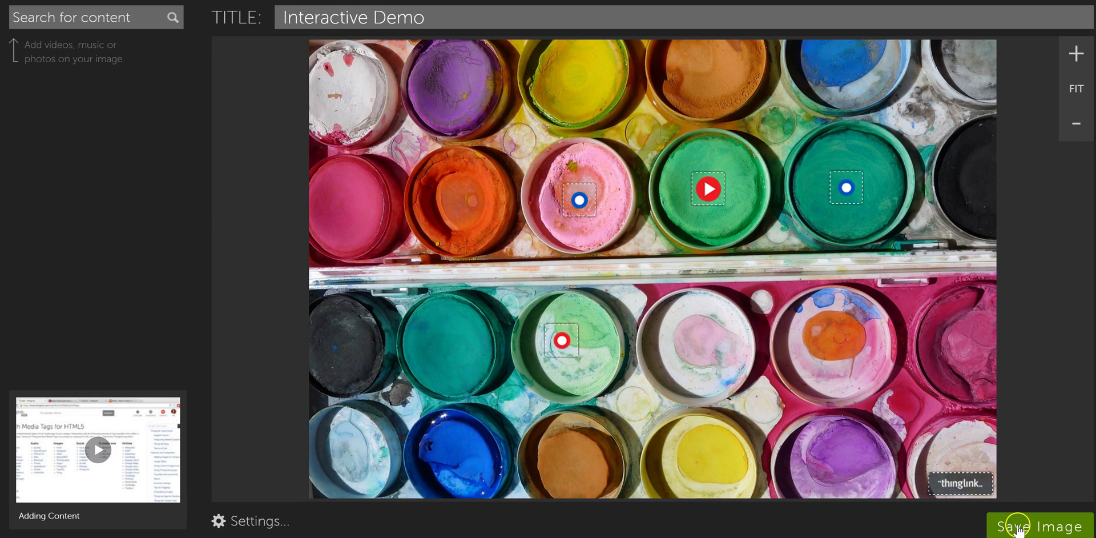
- Save the Interactive Demo, preview its tags and play then close the SAMR Model video
{"action": "left_click", "coordinate": [1017, 526]}
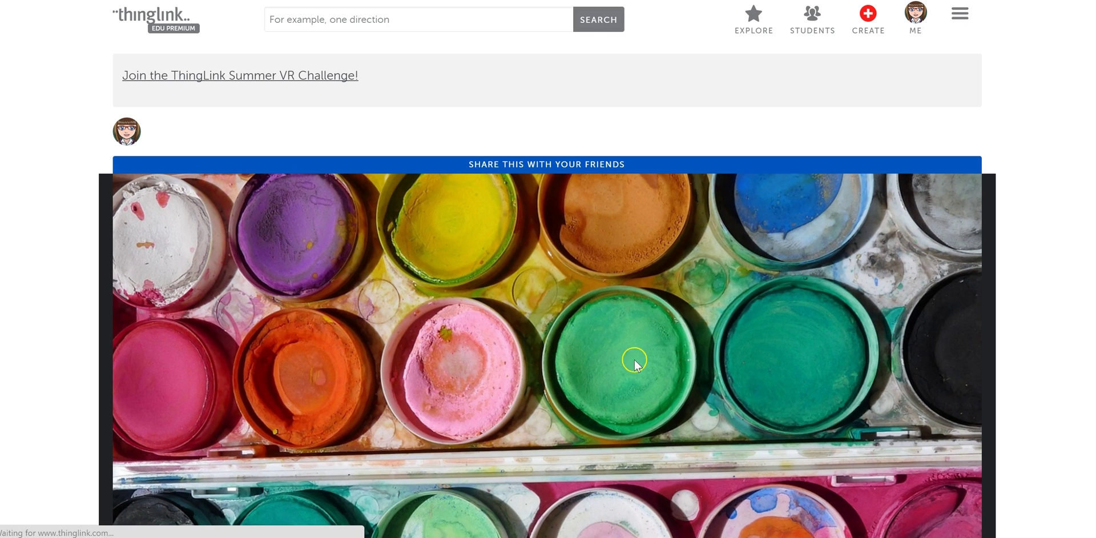
{"action": "mouse_move", "coordinate": [702, 368]}
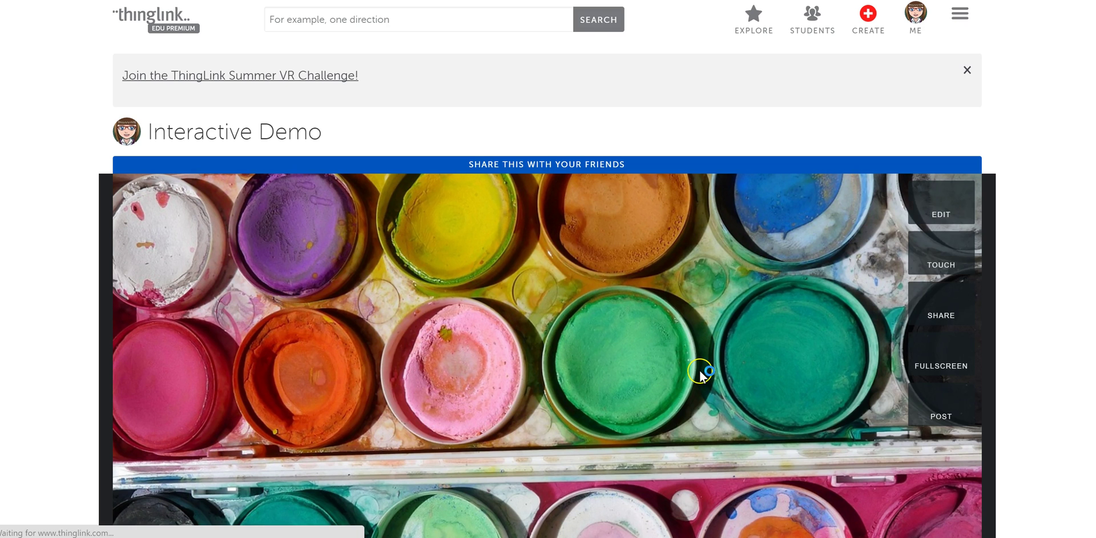
{"action": "scroll", "coordinate": [703, 363], "scroll_direction": "down", "scroll_amount": 3}
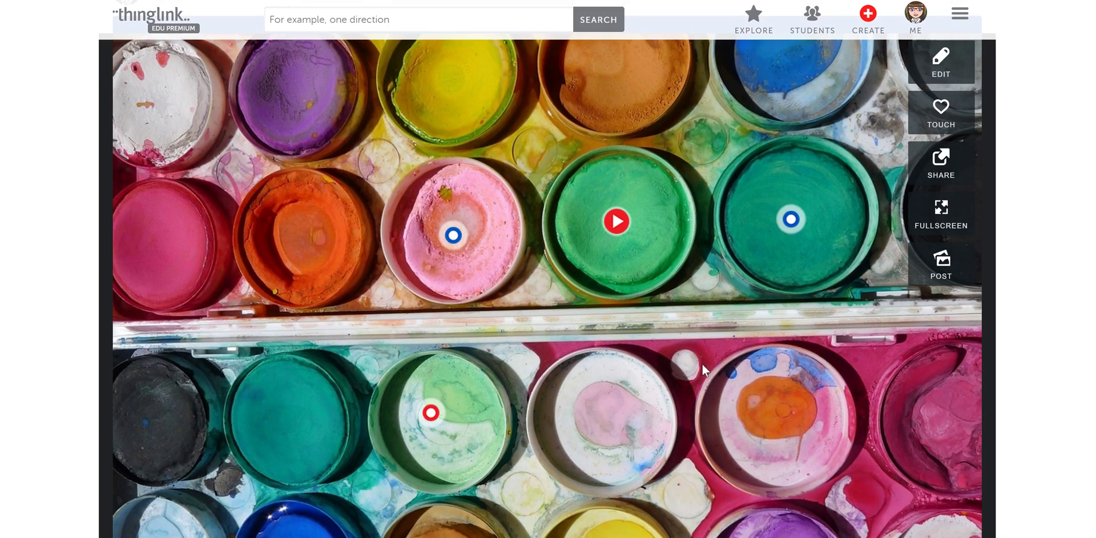
{"action": "mouse_move", "coordinate": [431, 413]}
{"action": "mouse_move", "coordinate": [616, 221]}
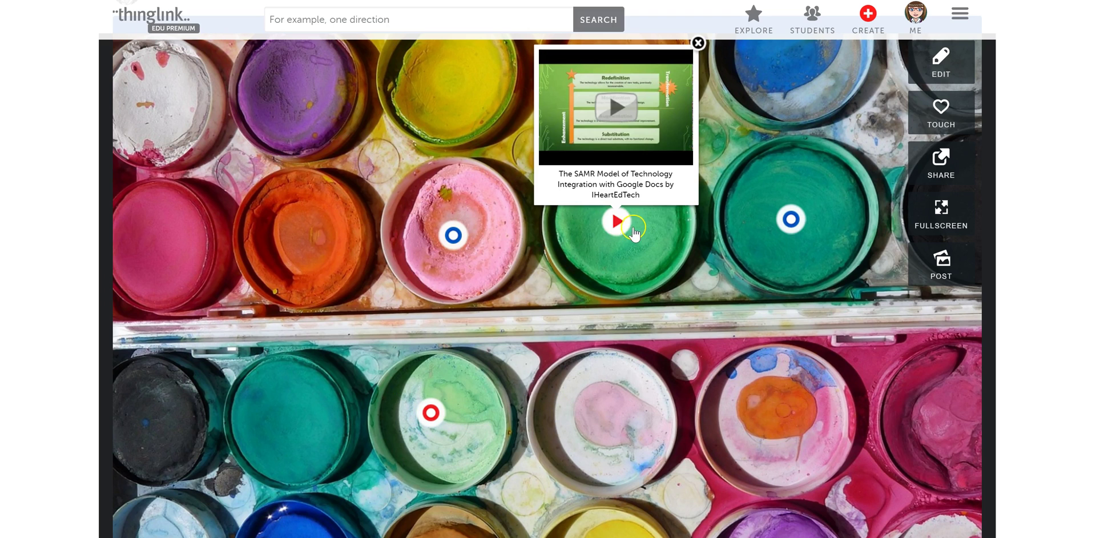
{"action": "left_click", "coordinate": [616, 110]}
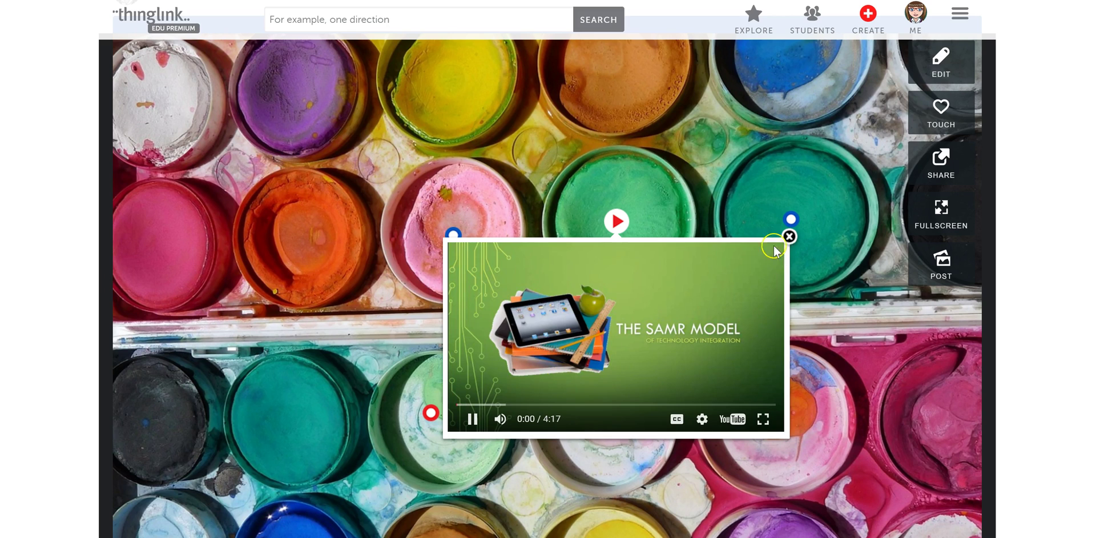
{"action": "left_click", "coordinate": [790, 237]}
- Select the image's share link from the sharing options, then close them
{"action": "mouse_move", "coordinate": [791, 247]}
{"action": "left_click", "coordinate": [934, 172]}
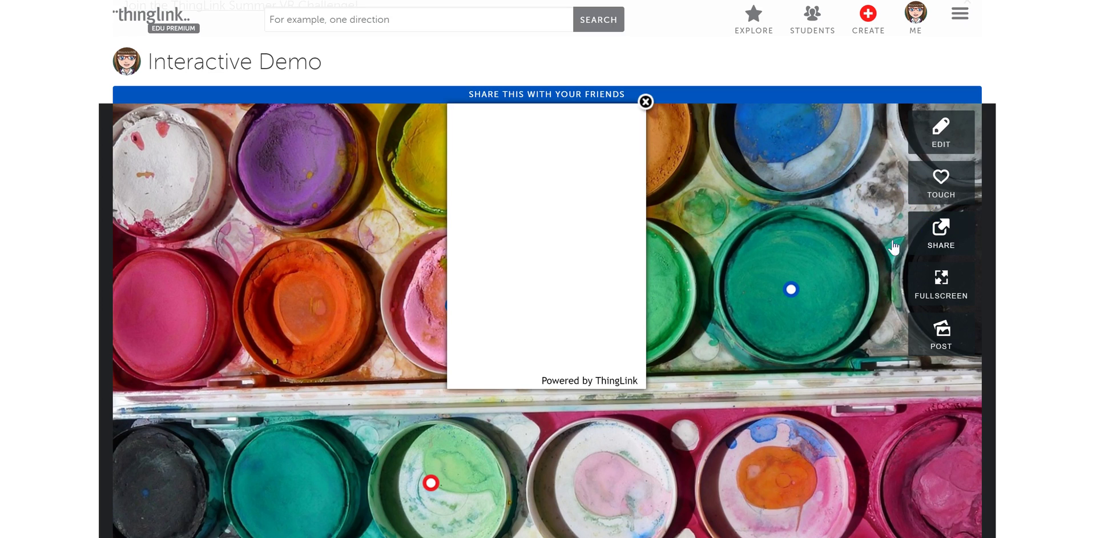
{"action": "left_click", "coordinate": [536, 225]}
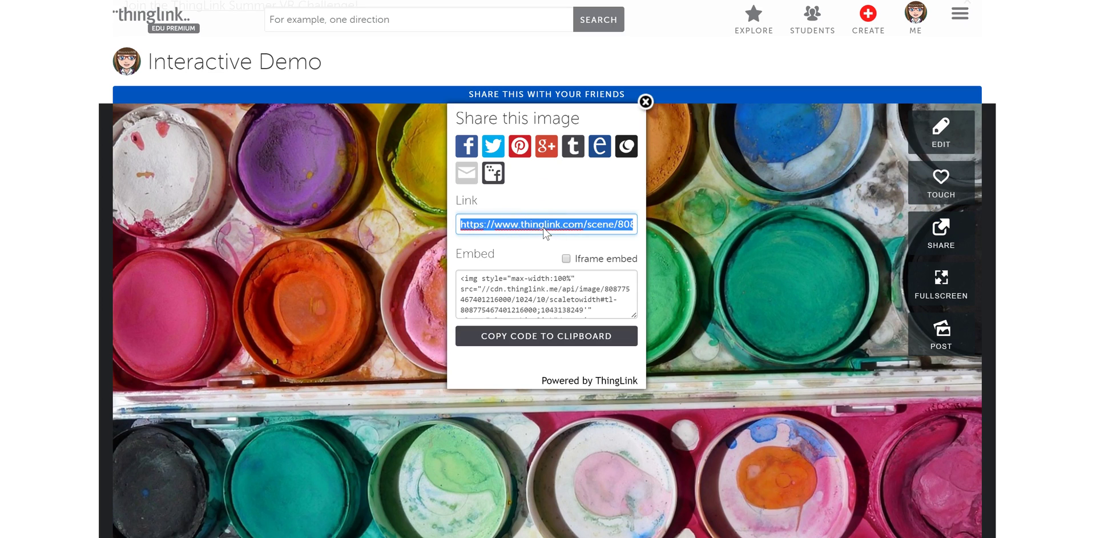
{"action": "left_click", "coordinate": [646, 102]}
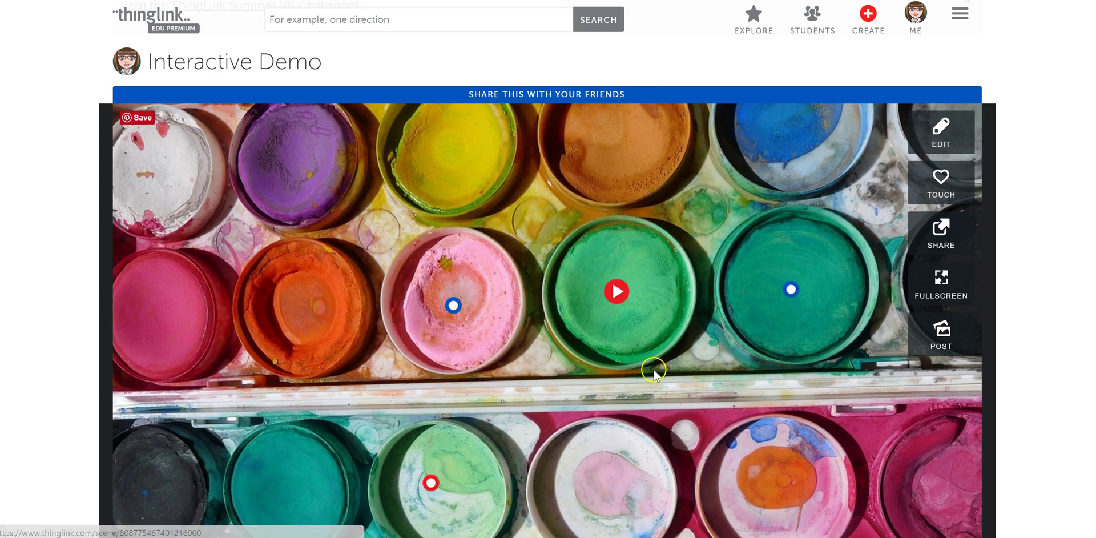
{"action": "left_click", "coordinate": [654, 371]}
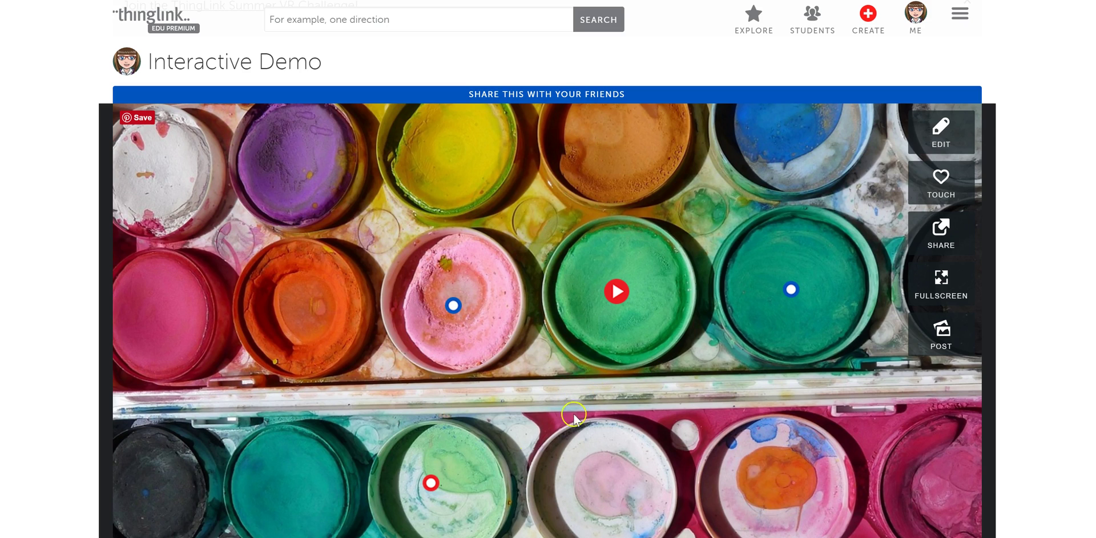